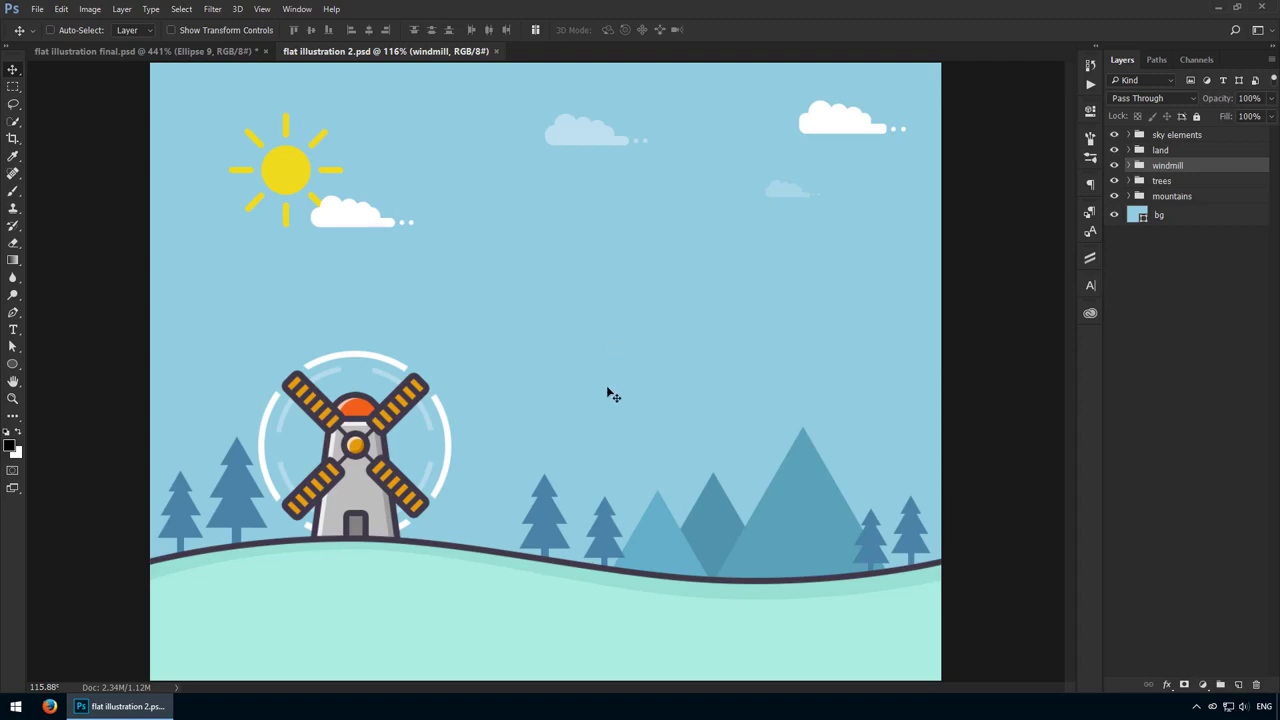
# Shift the mountains group and the two trees between the windmill and the mountains to the left
pyautogui.click(1172, 196)
pyautogui.moveTo(806, 472); pyautogui.dragTo(771, 467)
pyautogui.keyDown('ctrl'); pyautogui.click(609, 541); pyautogui.keyUp('ctrl')
pyautogui.click(1139, 227)
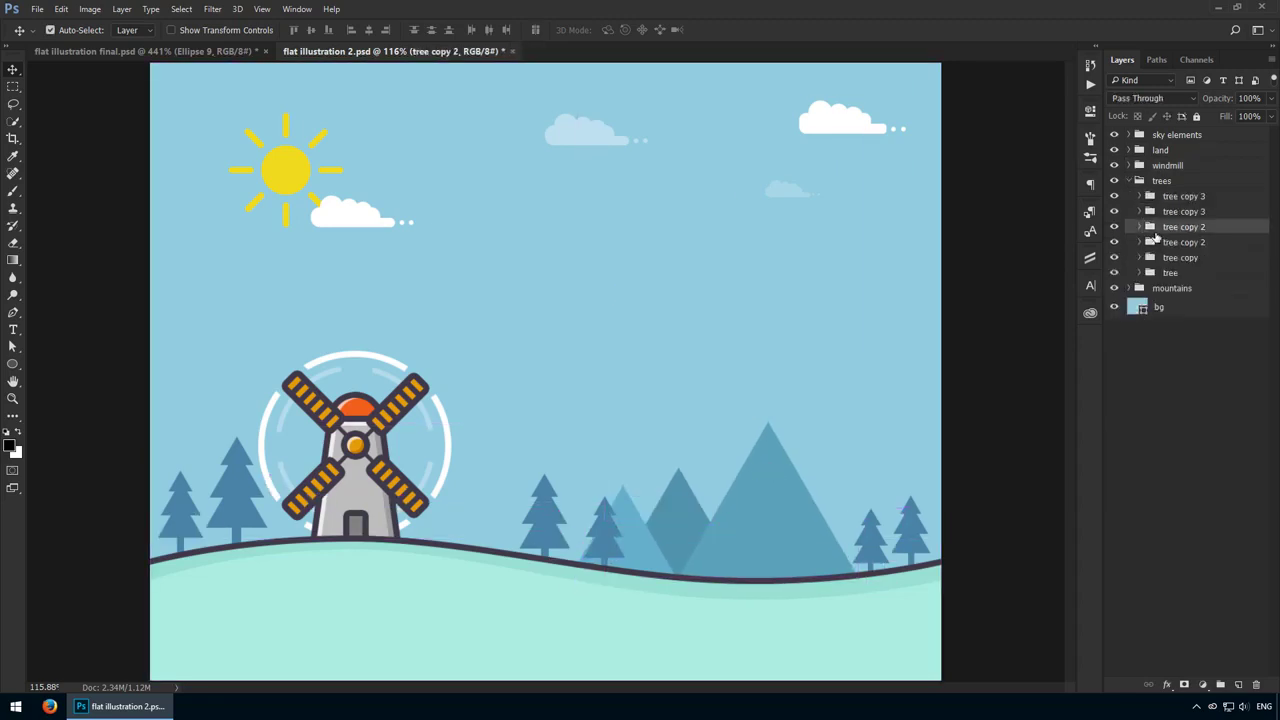
pyautogui.keyDown('ctrl'); pyautogui.click(1179, 229); pyautogui.keyUp('ctrl')
pyautogui.keyDown('ctrl'); pyautogui.click(1180, 229); pyautogui.keyUp('ctrl')
pyautogui.keyDown('ctrl'); pyautogui.click(1180, 242); pyautogui.keyUp('ctrl')
pyautogui.moveTo(646, 488); pyautogui.dragTo(597, 489)
# Create an ellipse 175 px wide and 220 px high in the sky above the mountains
pyautogui.press('u')
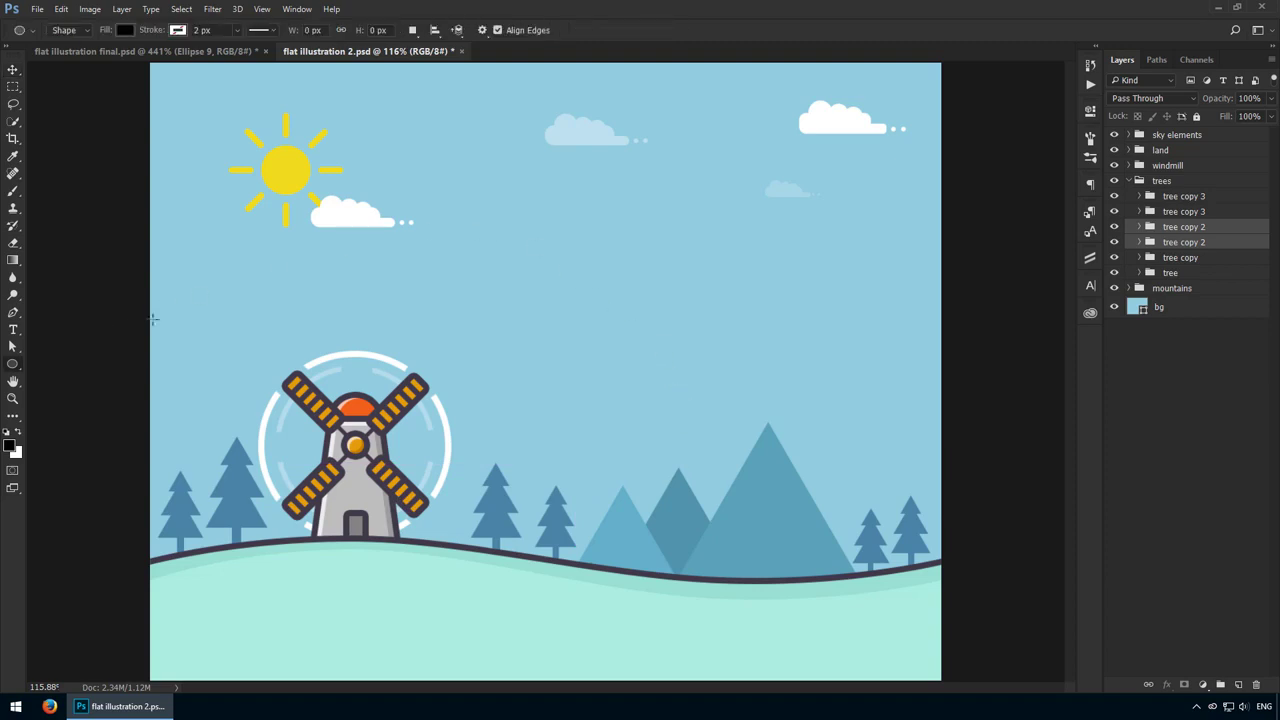
pyautogui.click(610, 266)
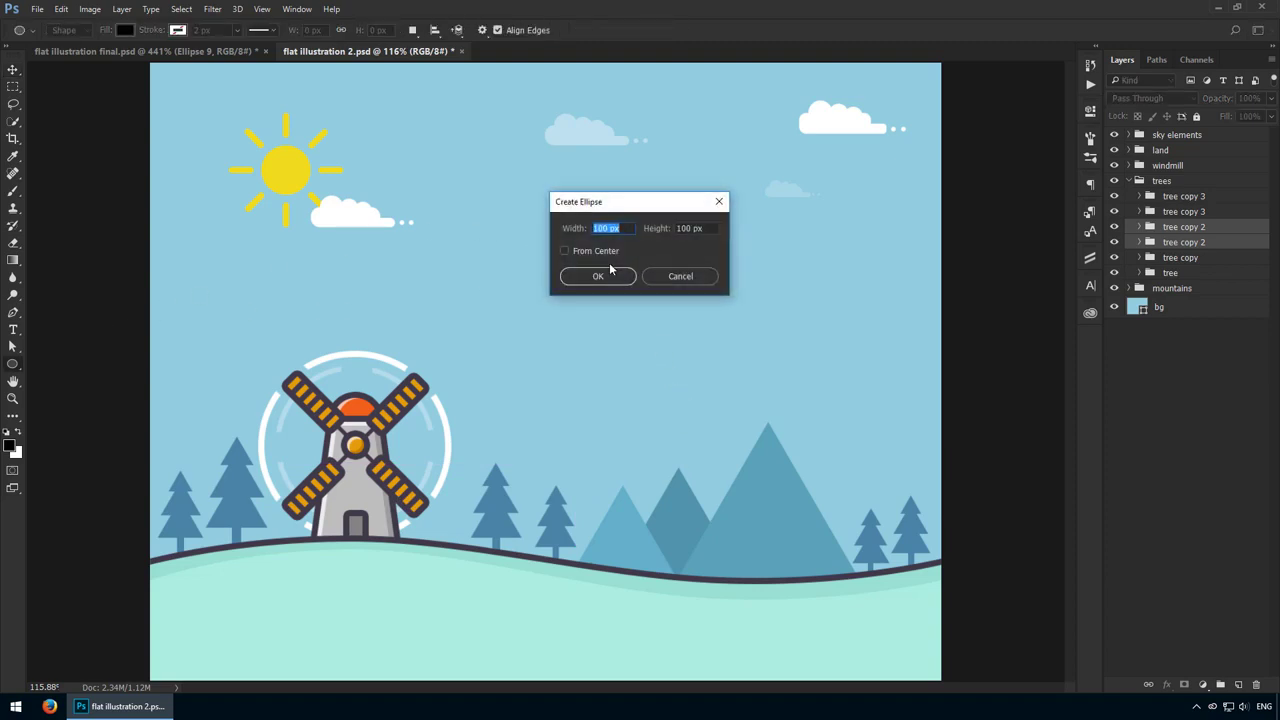
pyautogui.write('175')
pyautogui.press('Tab')
pyautogui.write('220')
pyautogui.press('Return')
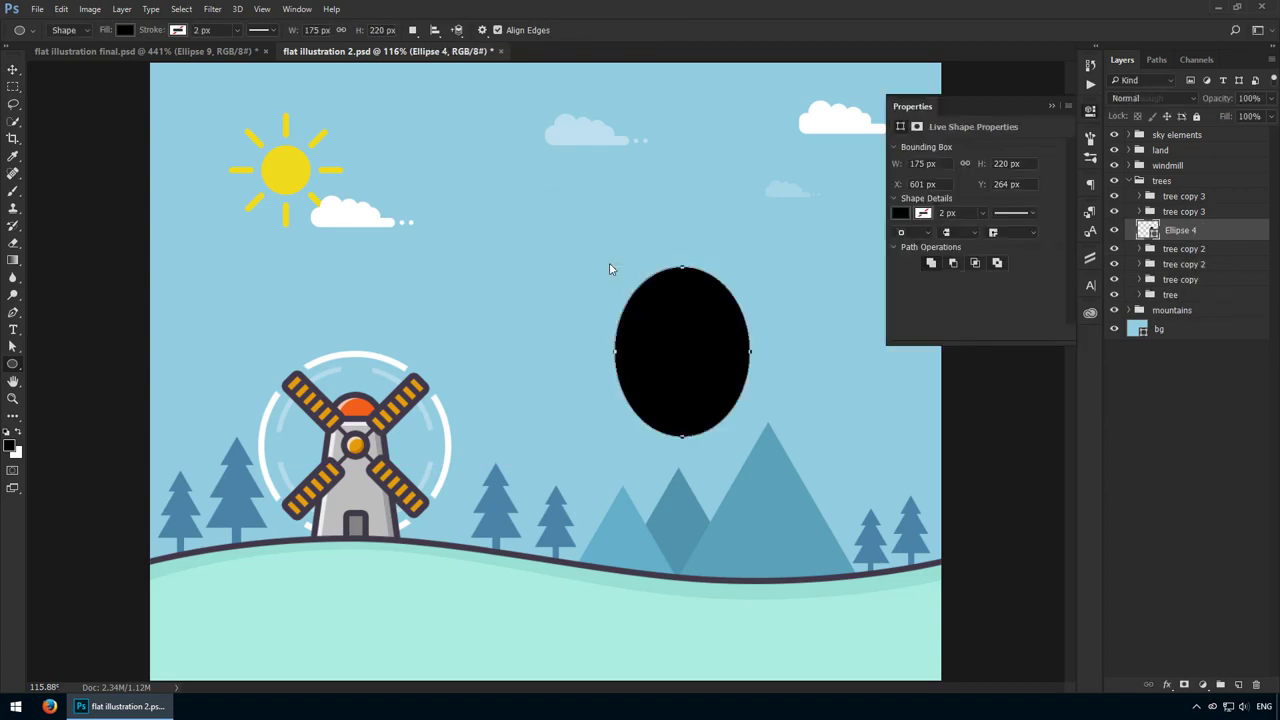
# Move the black ellipse up and to the left, and place its layer at the top of the layer stack
pyautogui.press('v')
pyautogui.moveTo(674, 273); pyautogui.dragTo(641, 236)
pyautogui.moveTo(1239, 232); pyautogui.dragTo(1186, 127)
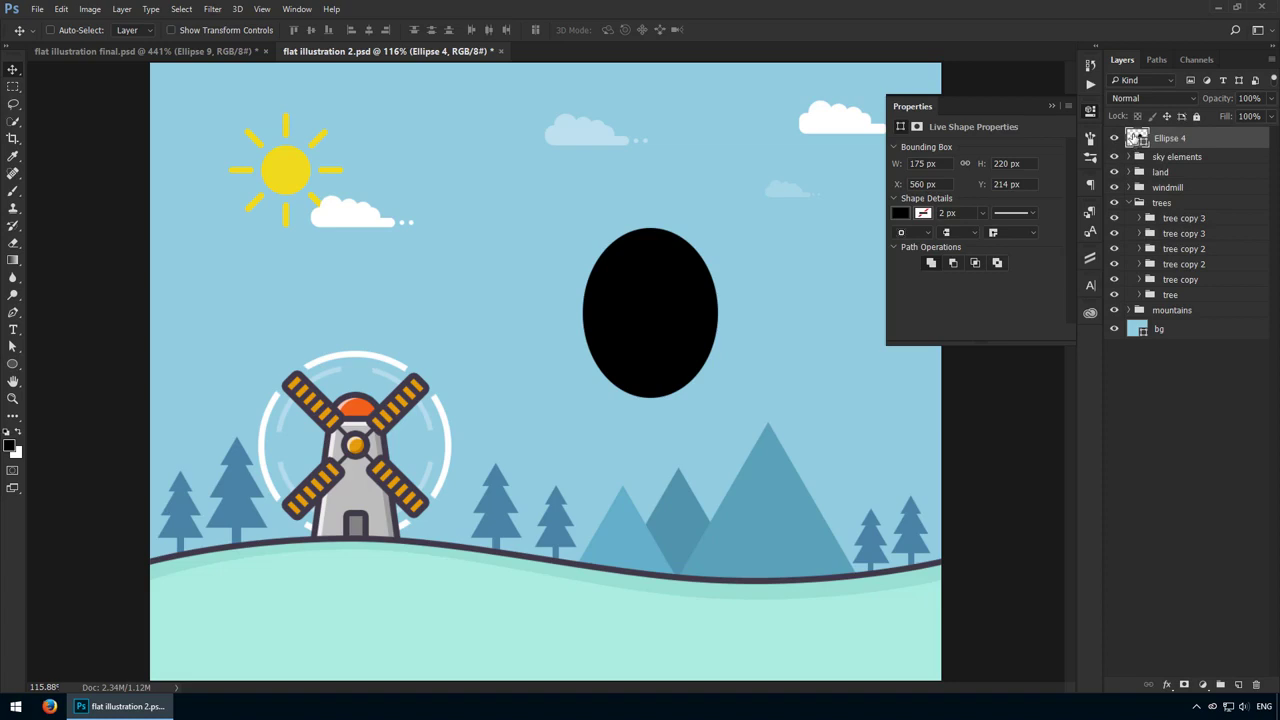
# Fill the ellipse with colour #fc622a and move it up and to the right in the sky
pyautogui.doubleClick(1136, 138)
pyautogui.write('fc6')
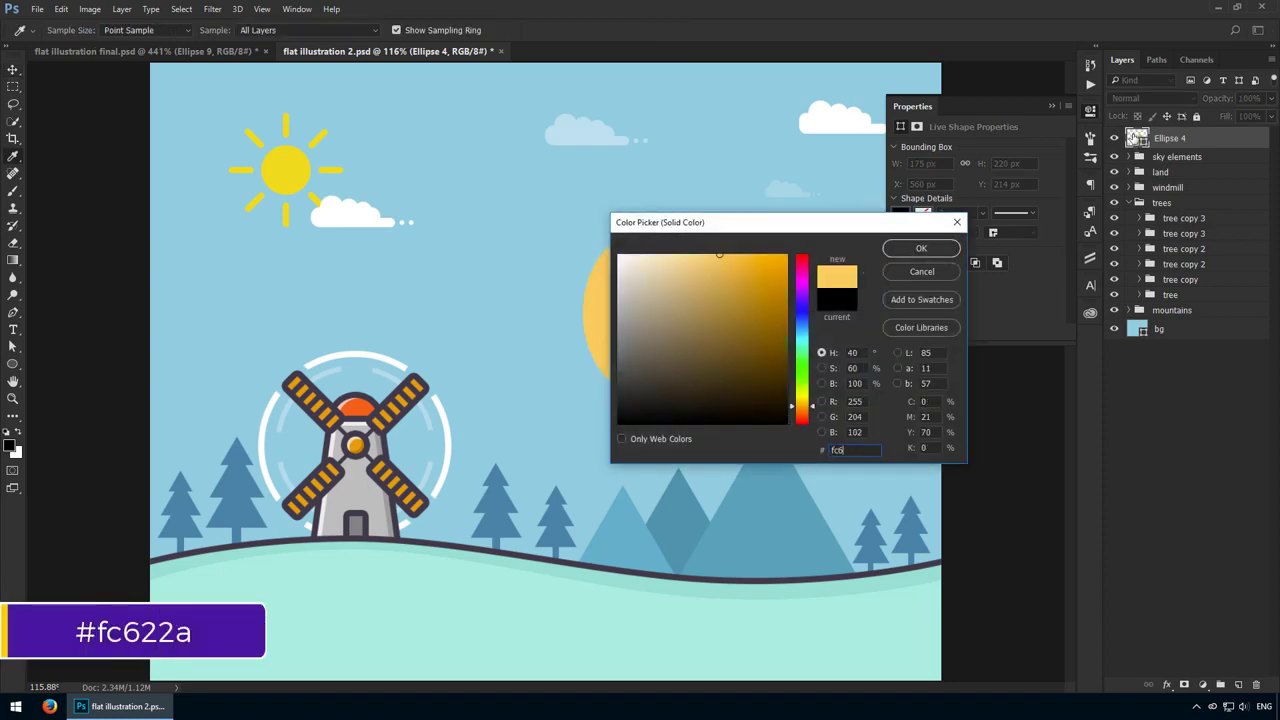
pyautogui.write('22a')
pyautogui.press('Return')
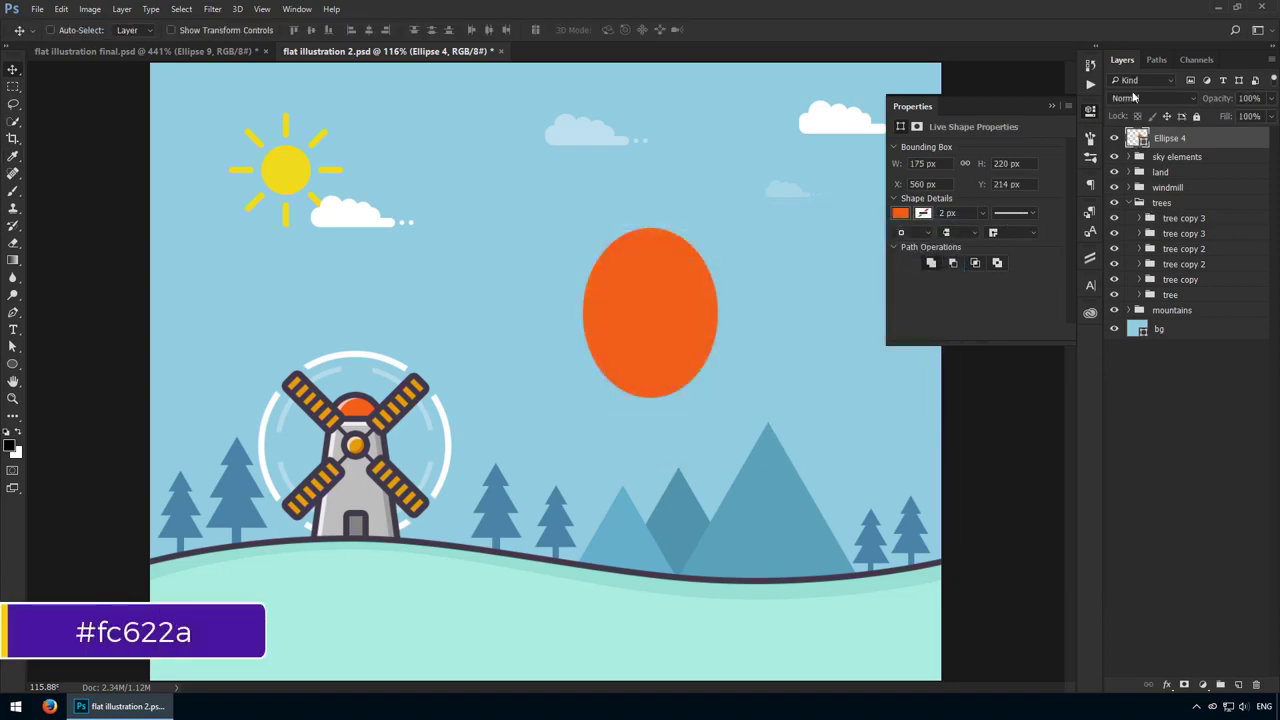
pyautogui.click(1090, 114)
pyautogui.moveTo(630, 326); pyautogui.dragTo(660, 276)
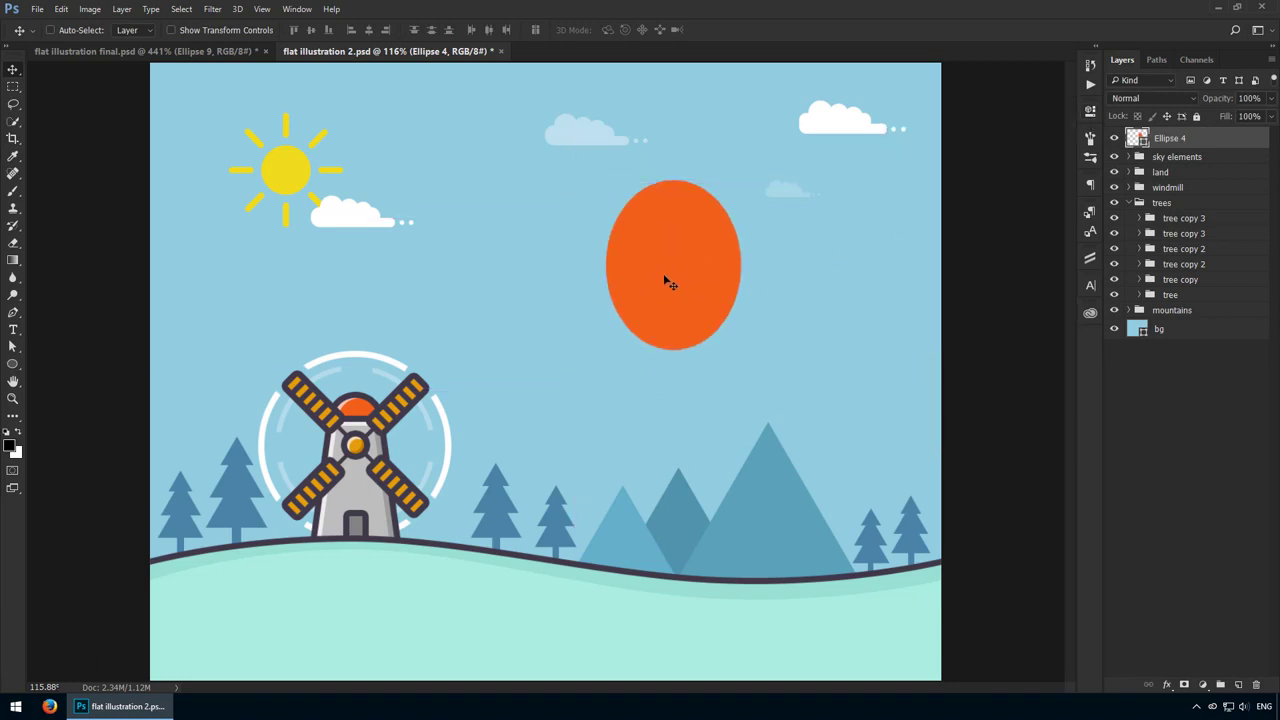
# Nudge the orange ellipse's top anchor point down 10 px, converting the live shape to a regular path
pyautogui.press('a')
pyautogui.scroll(3, 740, 222)
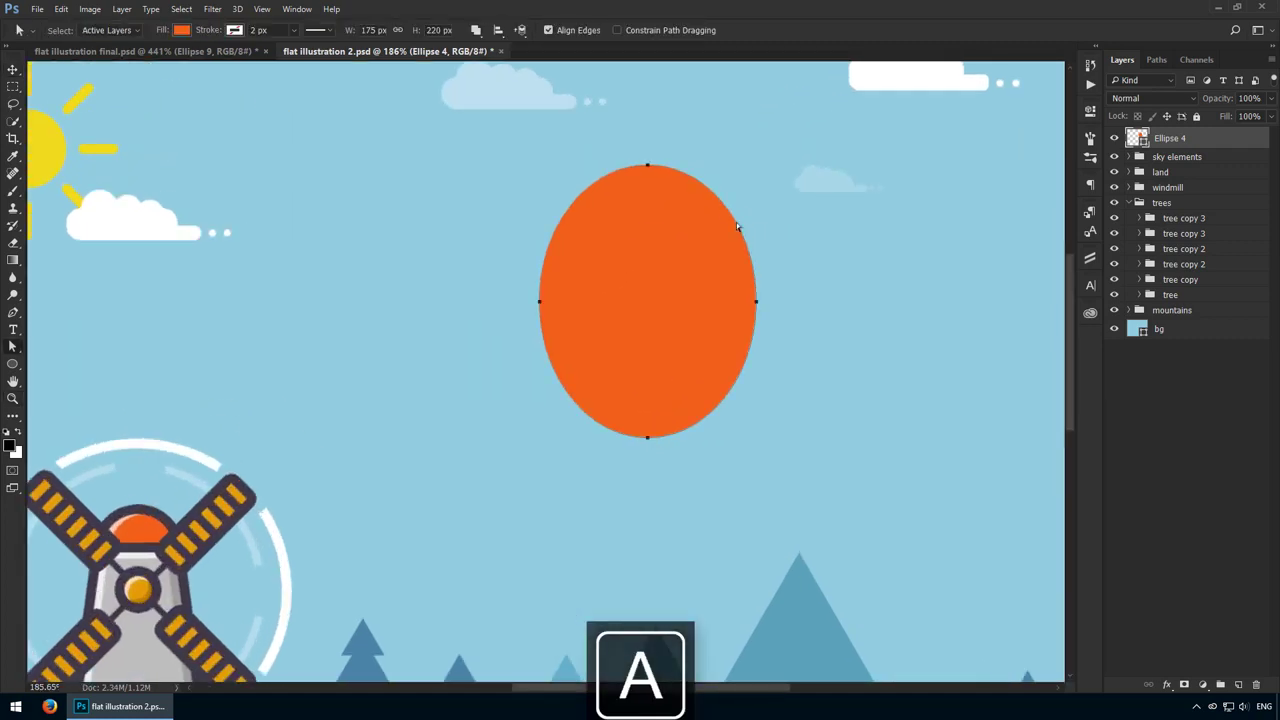
pyautogui.moveTo(616, 140); pyautogui.dragTo(676, 213)
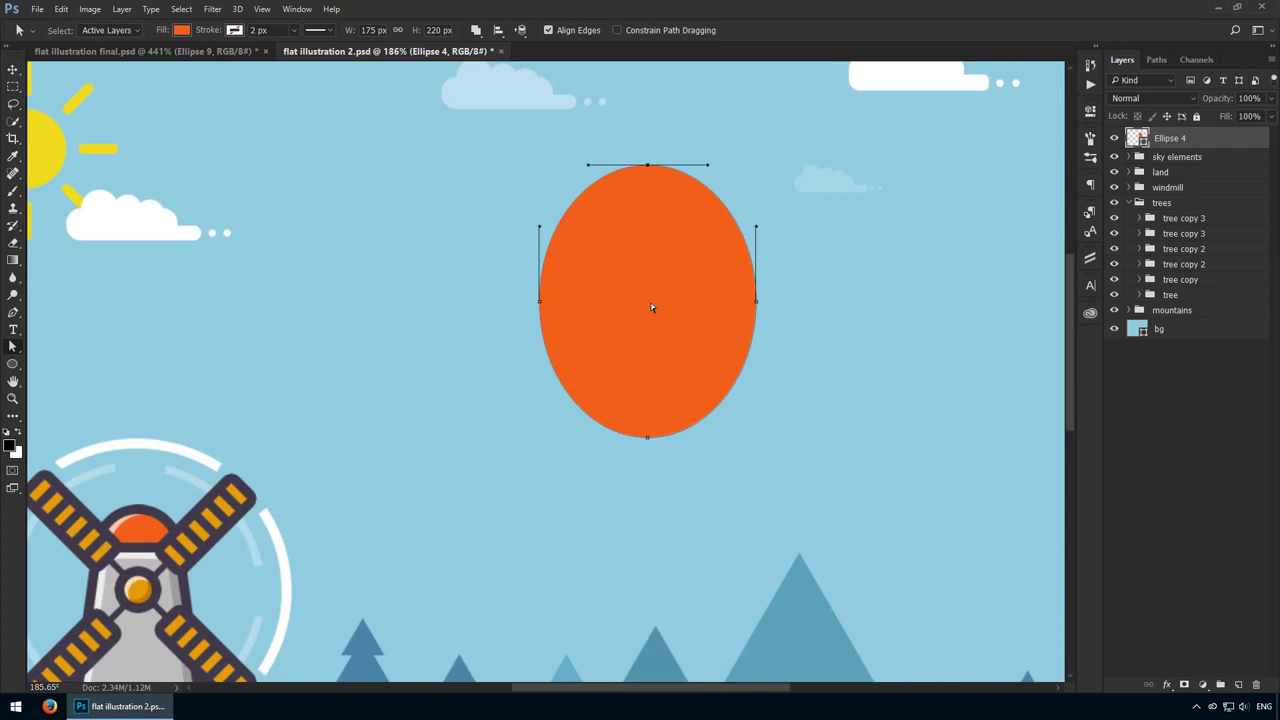
pyautogui.hotkey('shift', 'Down')
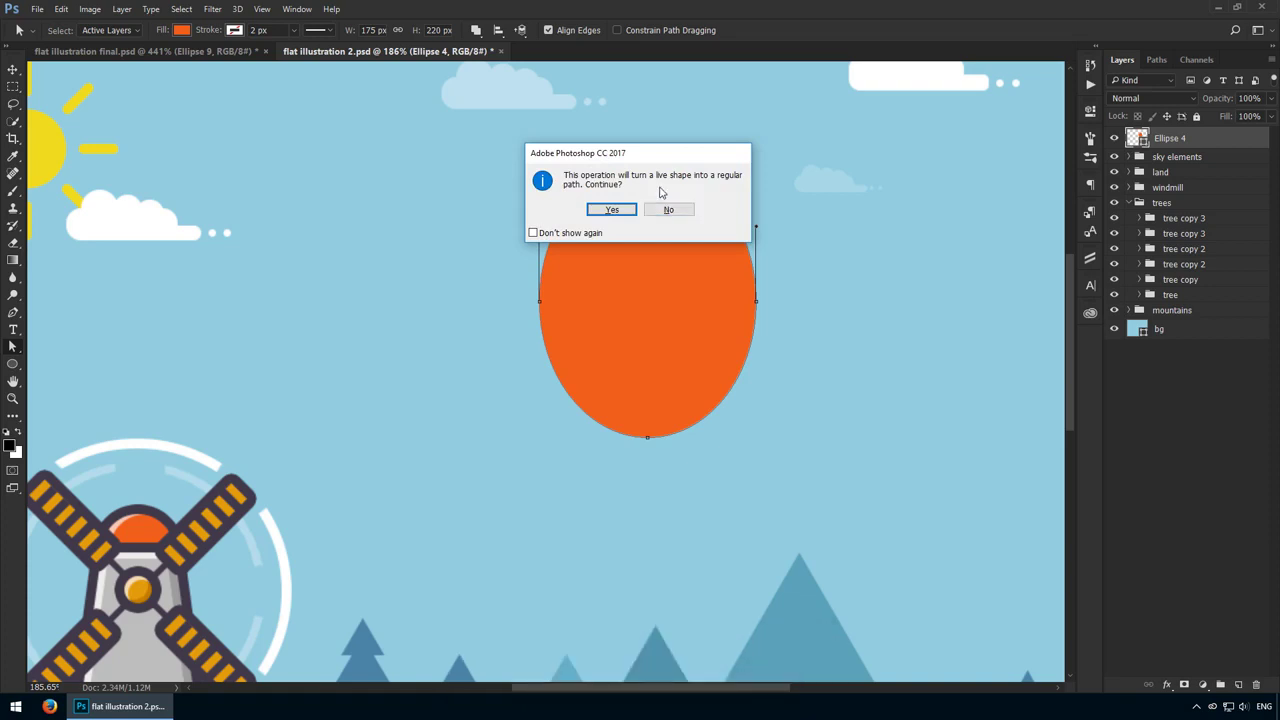
pyautogui.press('Return')
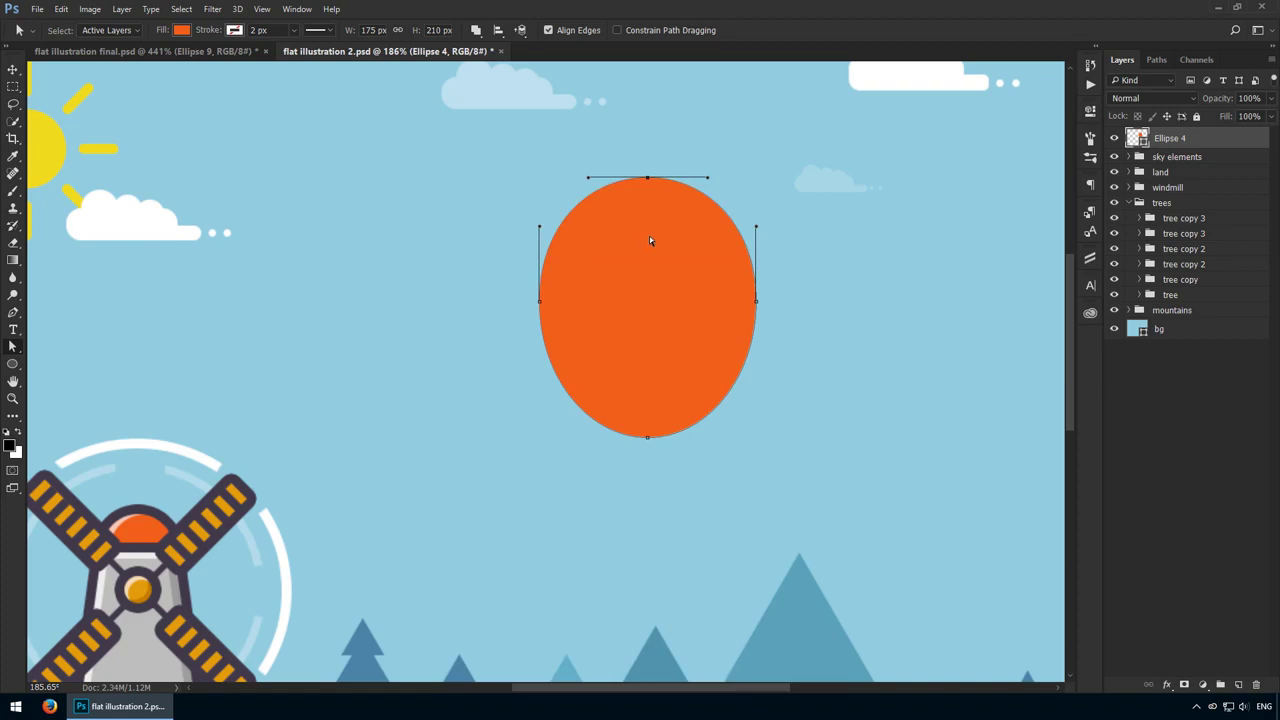
pyautogui.press('Return')
# Paste the copied layer style onto the orange ellipse and name its layer "baloon base"
pyautogui.press('v')
pyautogui.rightClick(1232, 141)
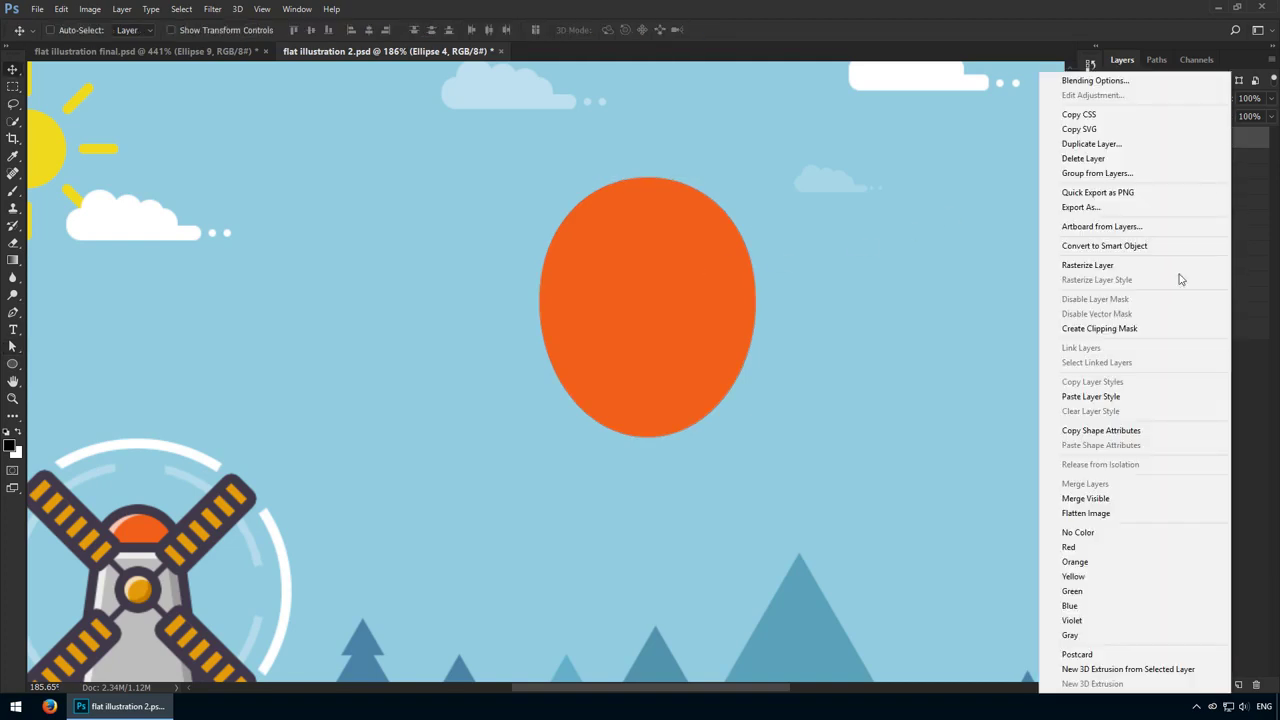
pyautogui.click(1092, 397)
pyautogui.click(1266, 140)
pyautogui.doubleClick(1169, 138)
pyautogui.write('baloon base')
pyautogui.press('Return')
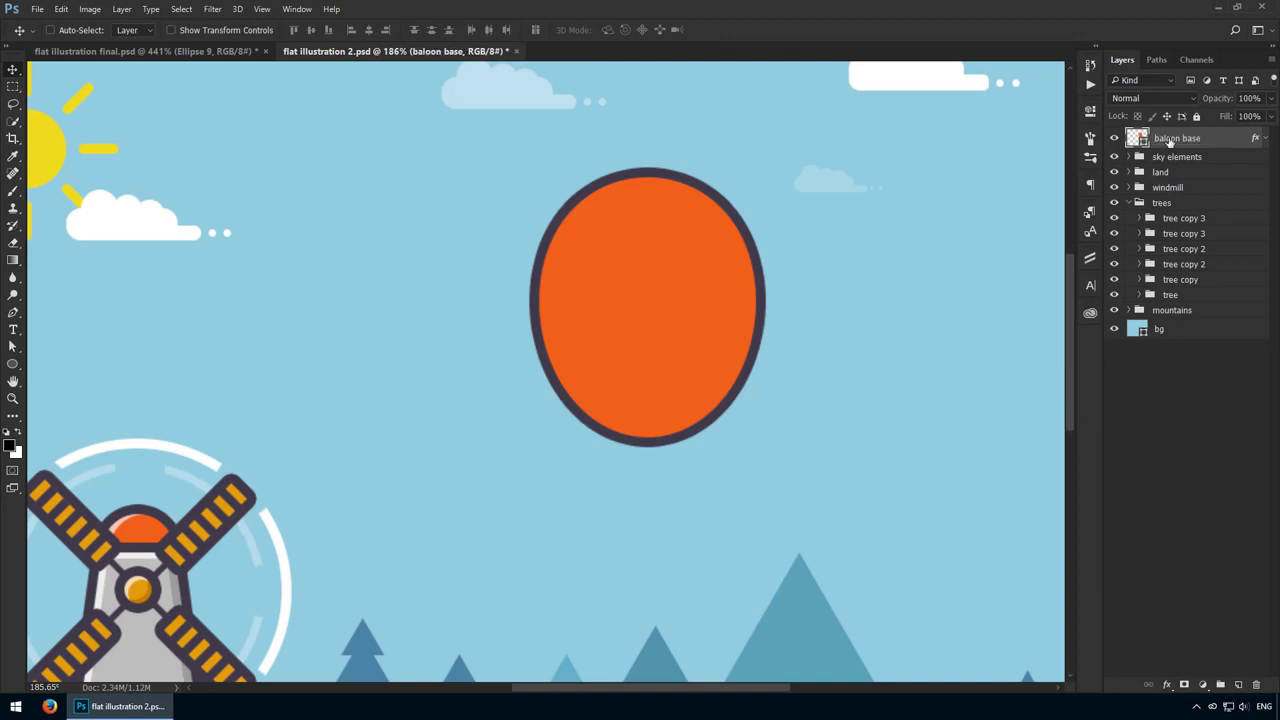
# Correct the spelling of the layer name to "balloon base"
pyautogui.doubleClick(1170, 141)
pyautogui.click(1170, 141)
pyautogui.write('l')
pyautogui.press('Return')
# Create a second ellipse 100 px wide and 210 px high over the balloon
pyautogui.press('u')
pyautogui.click(691, 295)
pyautogui.write('100')
pyautogui.press('Tab')
pyautogui.write('210')
pyautogui.press('Return')
# Move the narrower ellipse onto the middle of the balloon base and align their vertical centres
pyautogui.press('v')
pyautogui.moveTo(733, 436); pyautogui.dragTo(623, 312)
pyautogui.keyDown('shift'); pyautogui.click(1178, 160); pyautogui.keyUp('shift')
pyautogui.click(311, 30)
# Fill the inner ellipse with colour #ffc463
pyautogui.doubleClick(1136, 138)
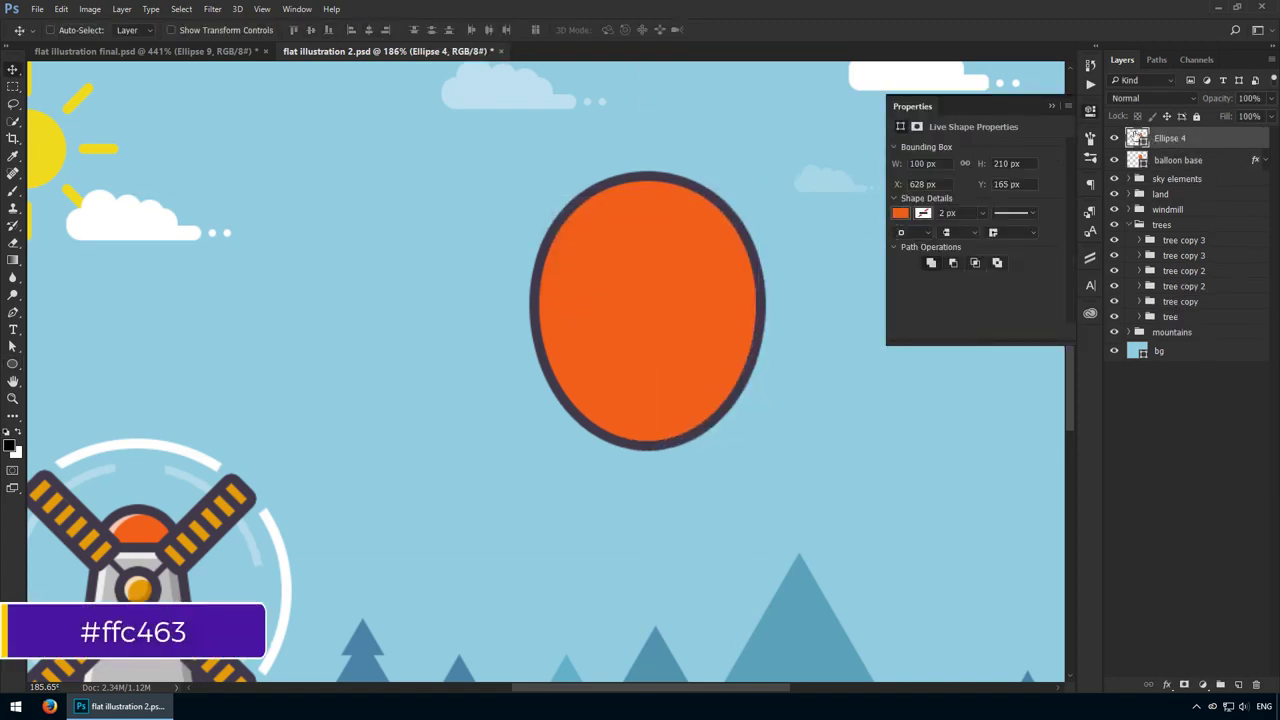
pyautogui.write('ffc463')
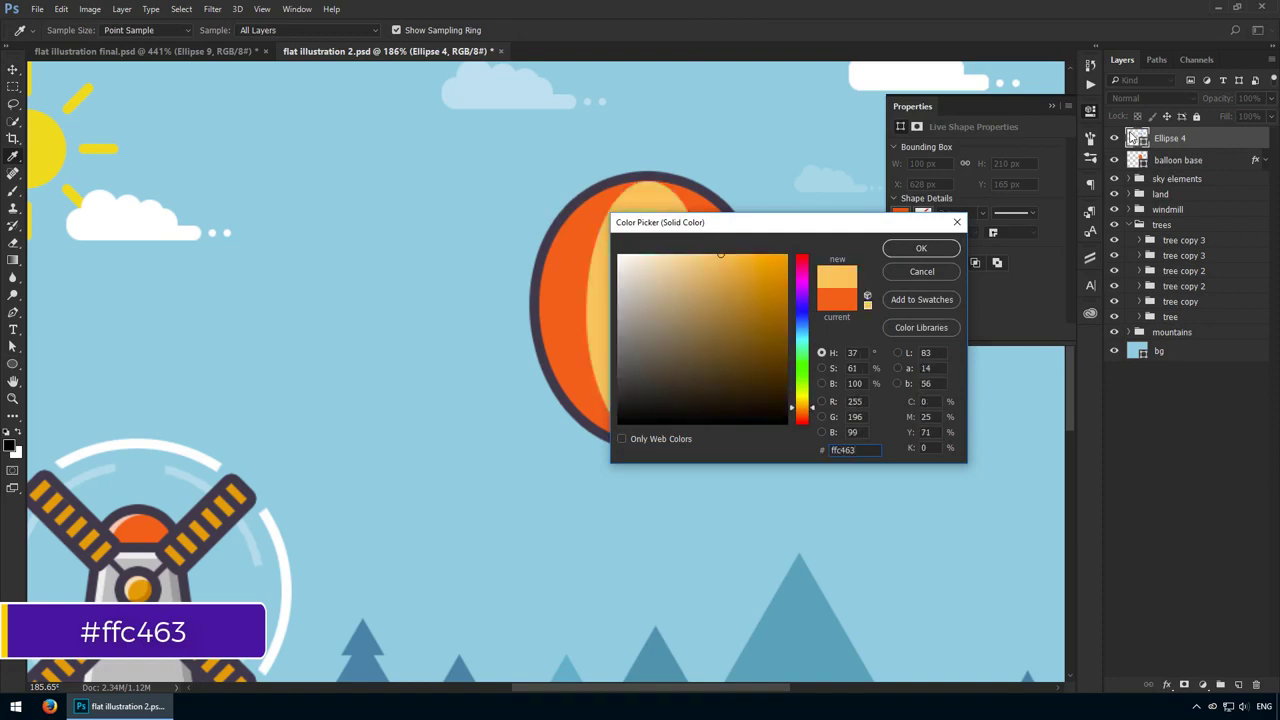
pyautogui.press('Return')
# Paste the copied stroke layer style onto the yellow inner ellipse
pyautogui.hotkey('ctrl', '1')
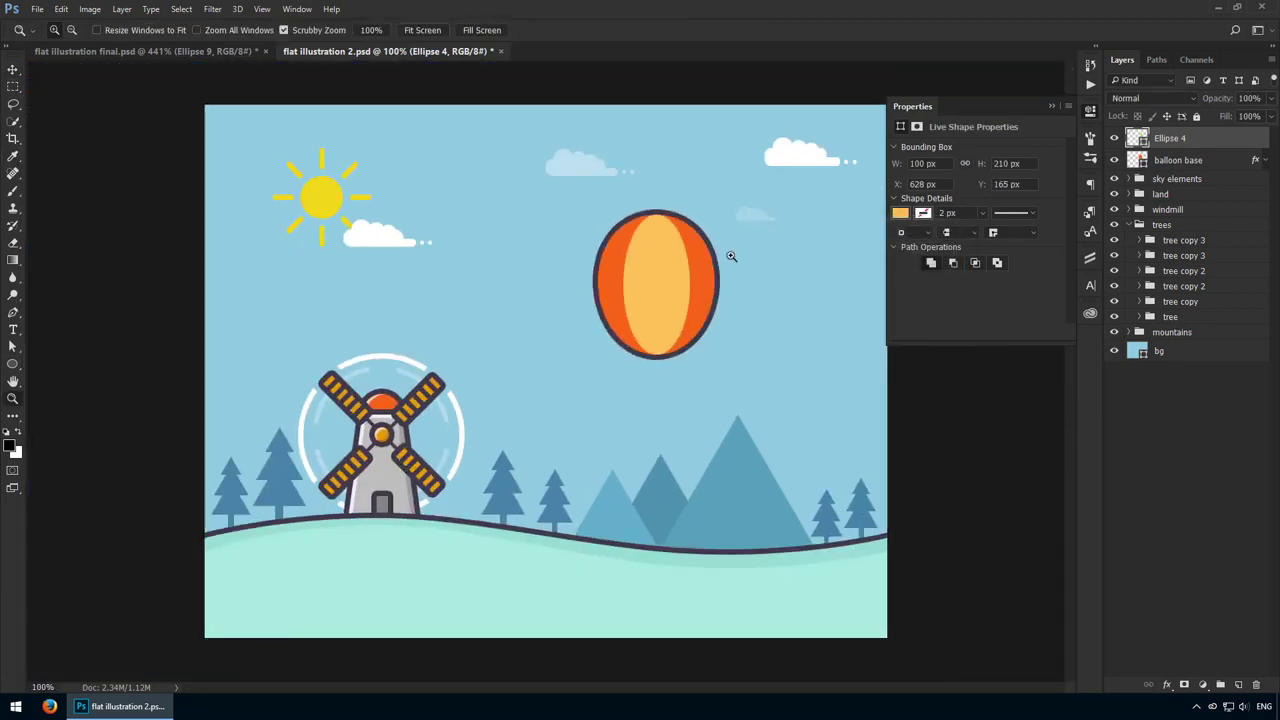
pyautogui.scroll(4, 729, 280)
pyautogui.rightClick(1195, 143)
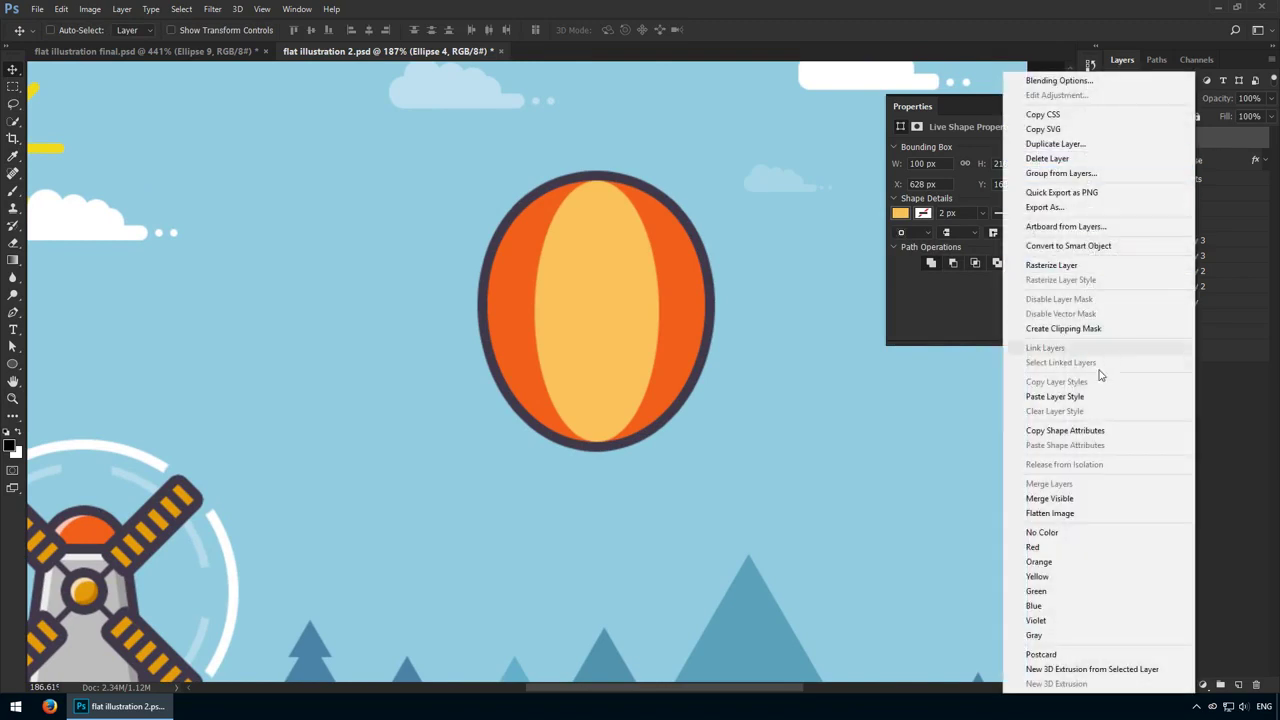
pyautogui.click(1100, 363)
# Duplicate the yellow ellipse layer and set the copy's width to 30 px
pyautogui.press('z')
pyautogui.moveTo(600, 281); pyautogui.dragTo(631, 300)
pyautogui.press('v')
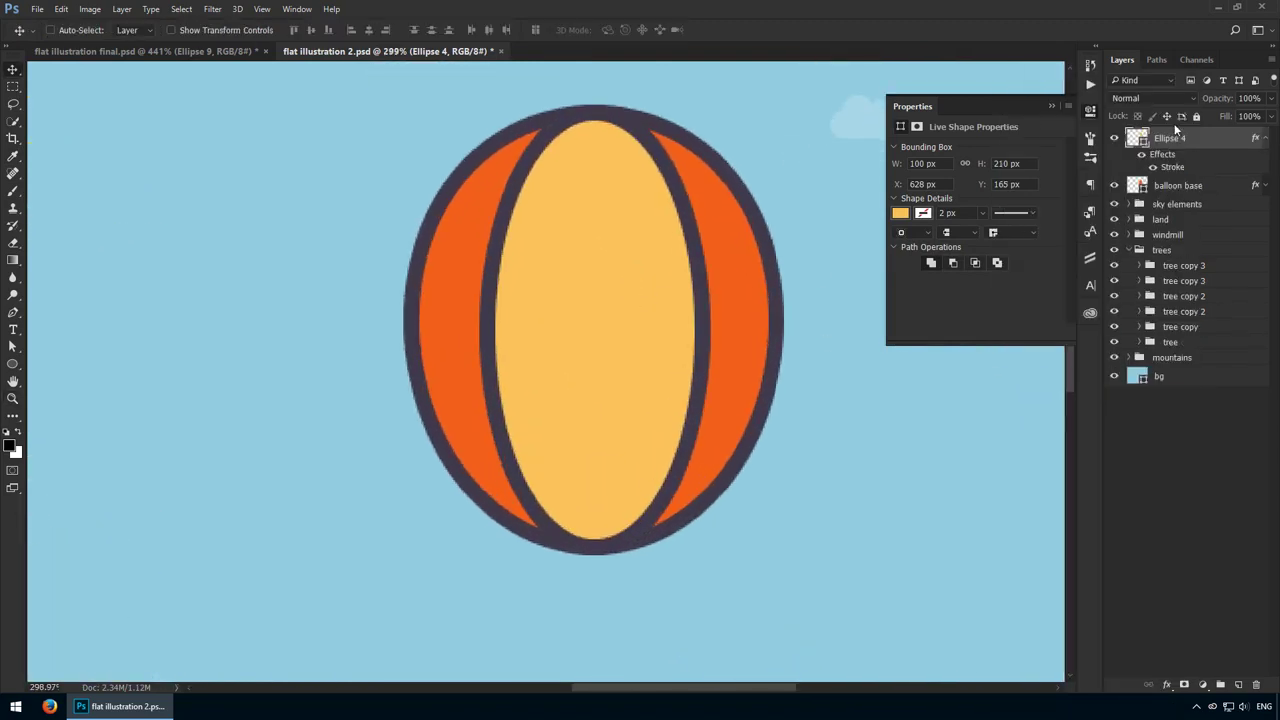
pyautogui.hotkey('ctrl', 'j')
pyautogui.moveTo(938, 164); pyautogui.dragTo(805, 174)
pyautogui.write('30')
pyautogui.press('Return')
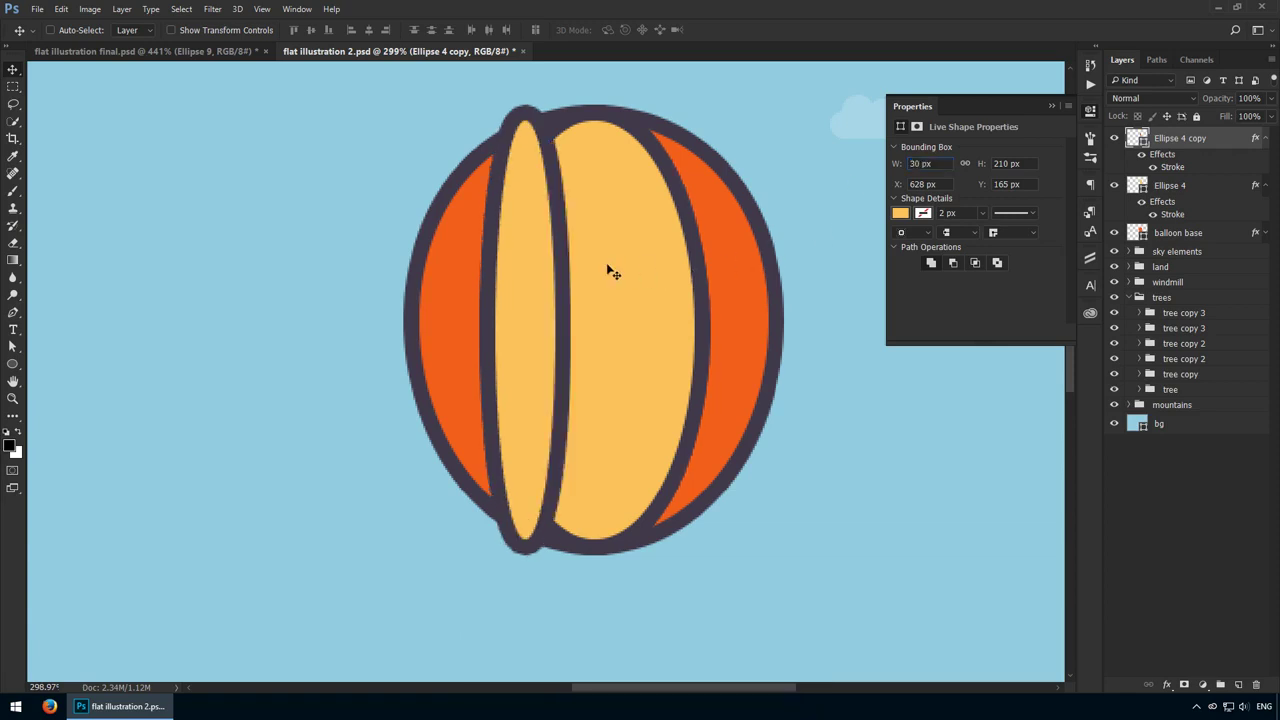
# Centre the 30 px ellipse on the balloon and fill it with the orange sampled from the balloon base
pyautogui.moveTo(609, 271); pyautogui.dragTo(681, 268)
pyautogui.keyDown('shift'); pyautogui.click(1178, 232); pyautogui.keyUp('shift')
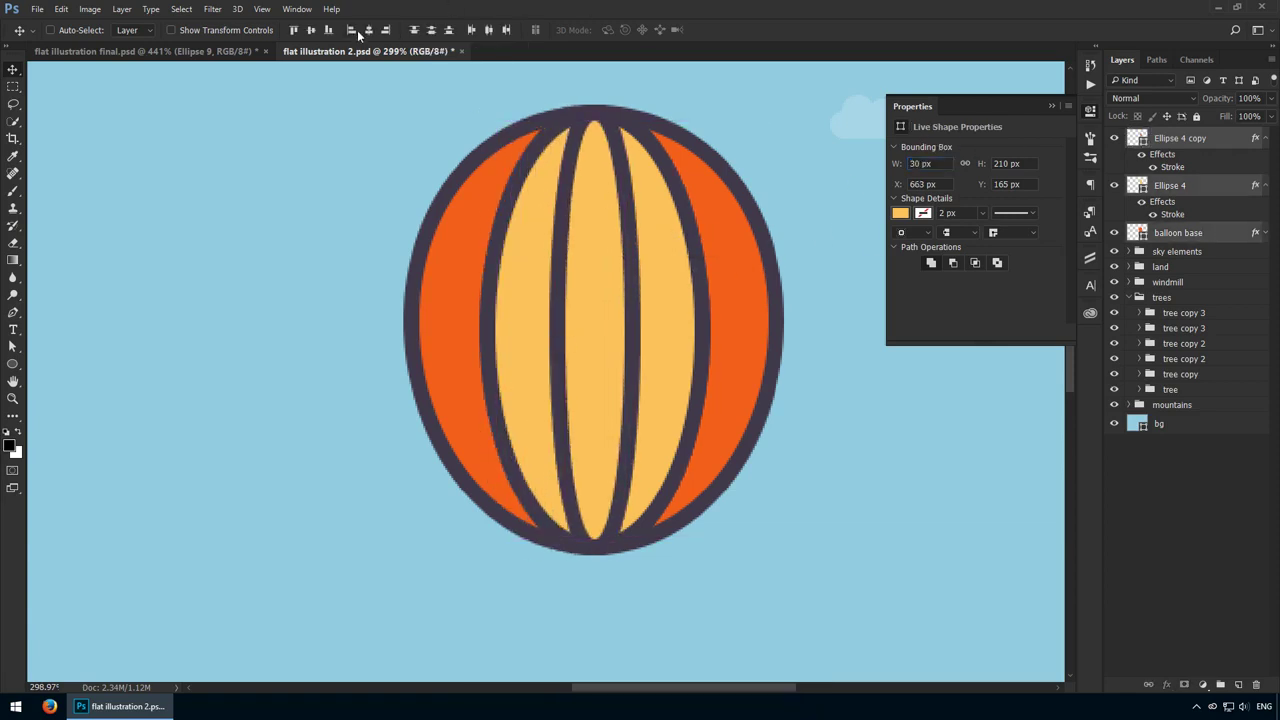
pyautogui.click(1141, 140)
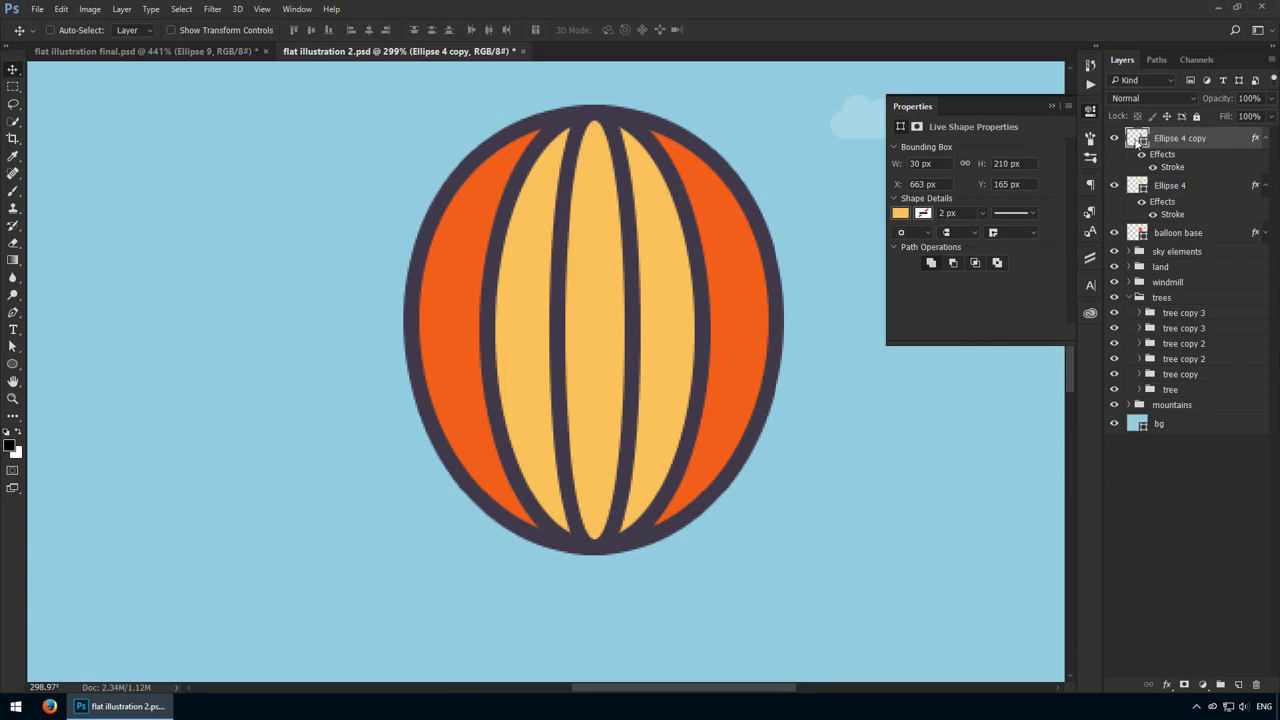
pyautogui.doubleClick(1137, 140)
pyautogui.click(722, 188)
pyautogui.press('Return')
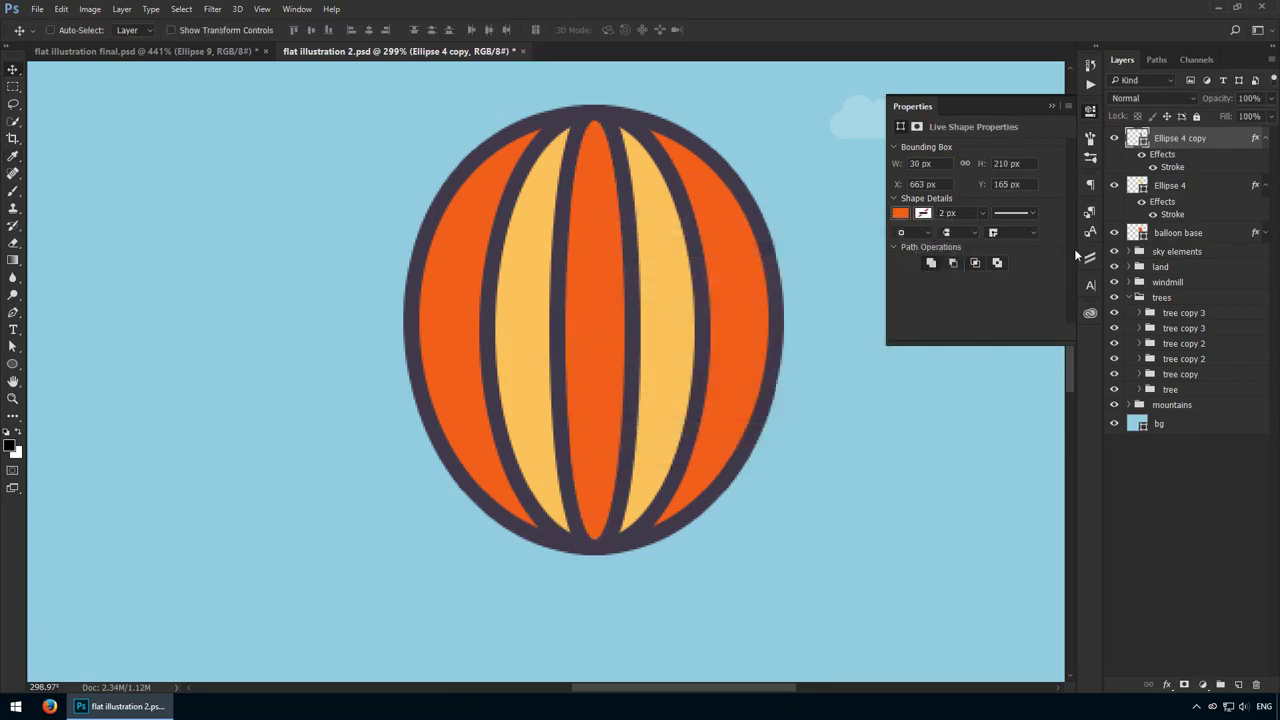
# Select the three balloon layers and collapse their effects lists
pyautogui.keyDown('shift'); pyautogui.click(1258, 233); pyautogui.keyUp('shift')
pyautogui.keyDown('alt'); pyautogui.click(1265, 233); pyautogui.keyUp('alt')
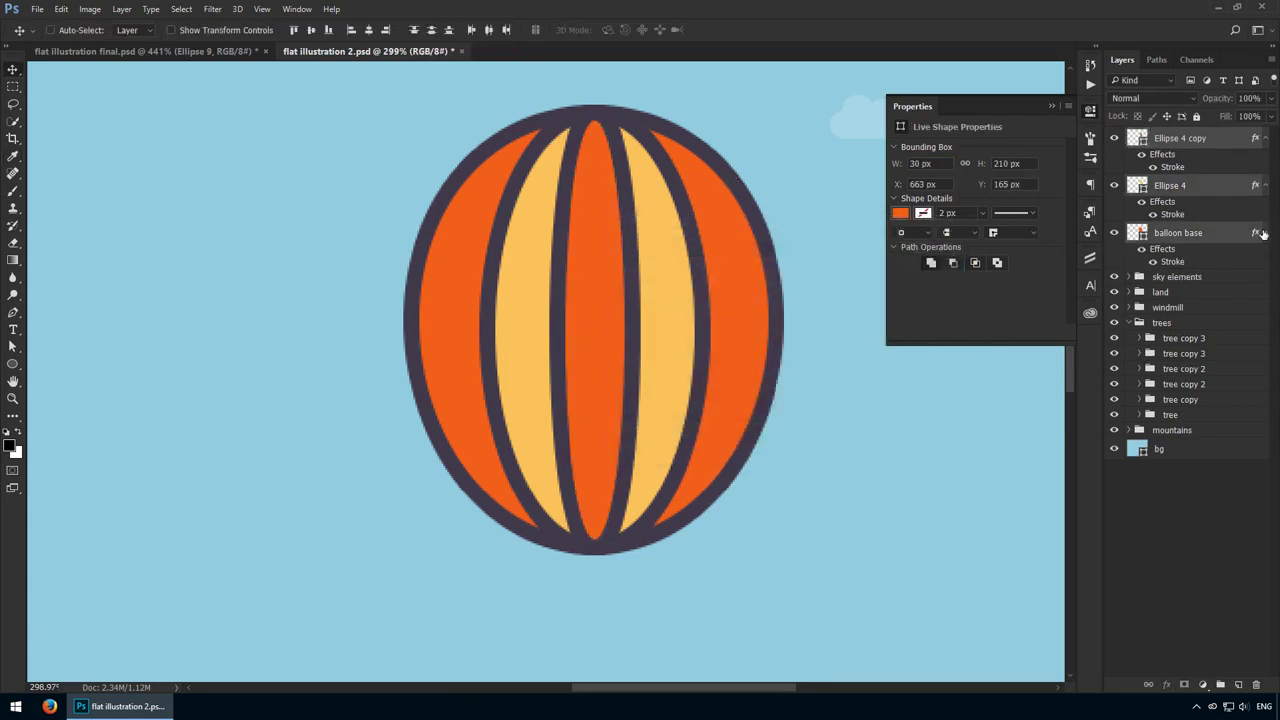
pyautogui.keyDown('alt'); pyautogui.click(1265, 233); pyautogui.keyUp('alt')
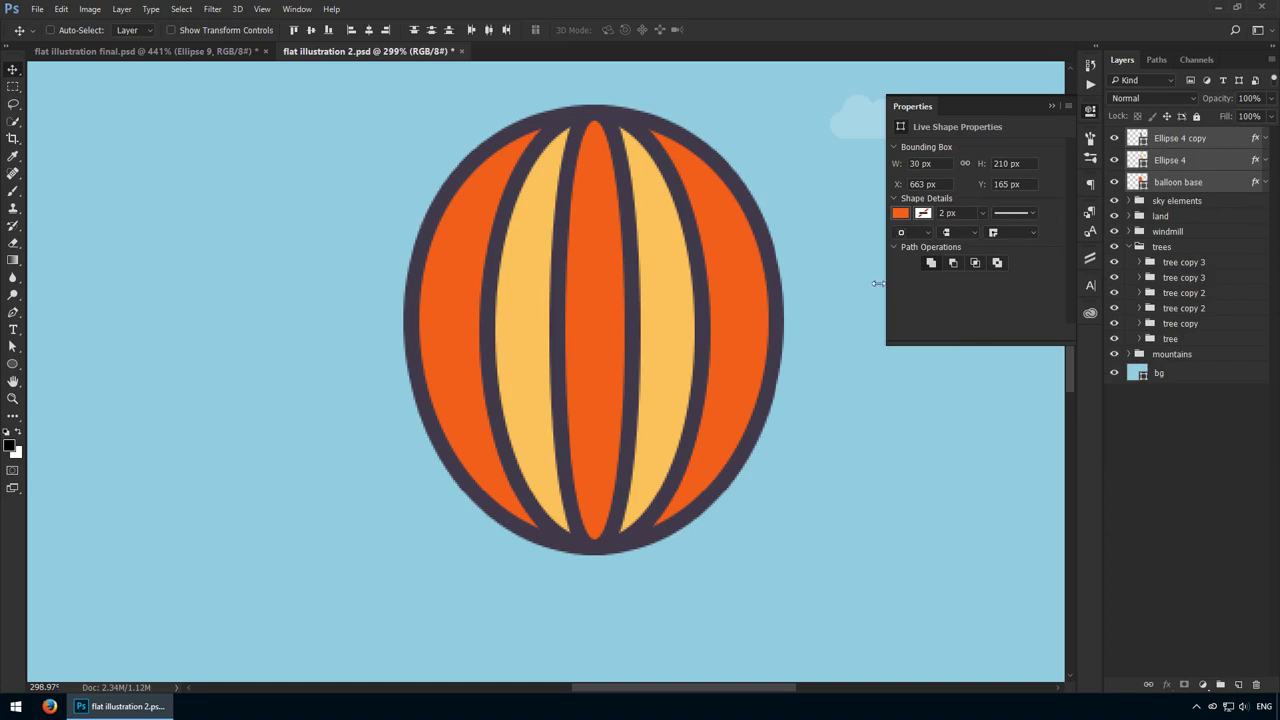
# Create a rounded rectangle 50 px wide and 26 px high and place it just beneath the balloon
pyautogui.scroll(-3, 720, 386)
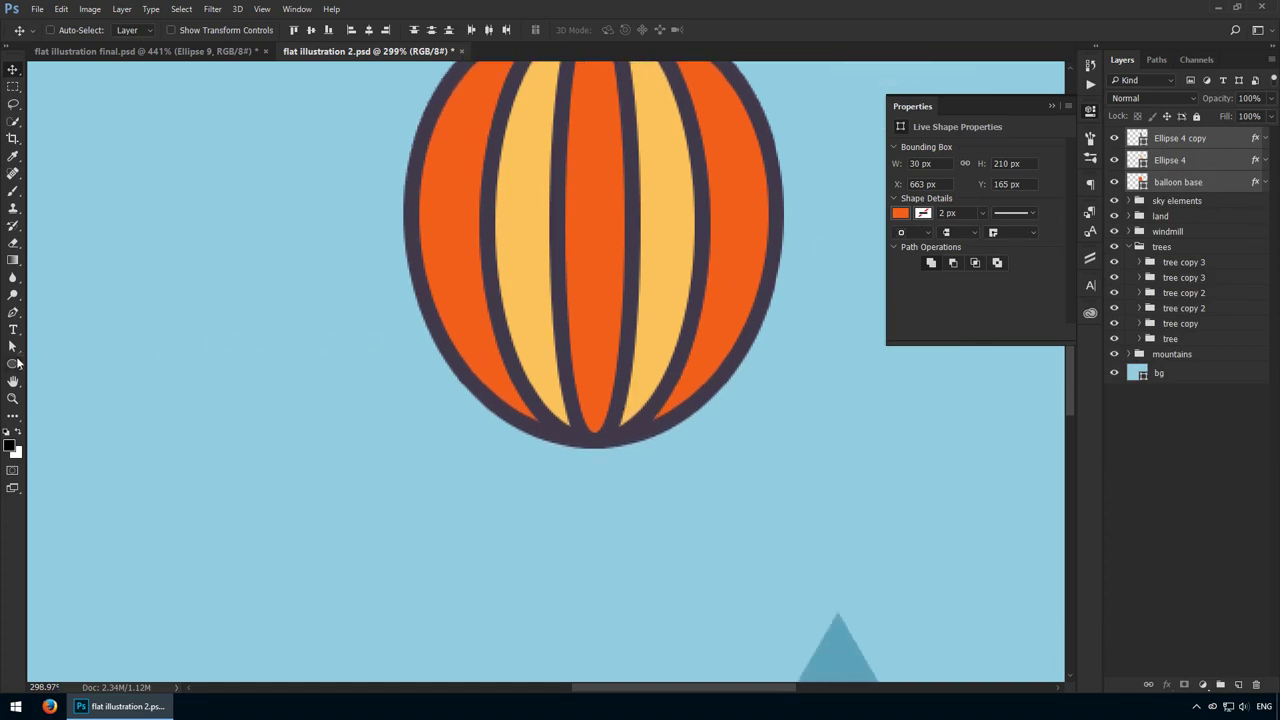
pyautogui.moveTo(13, 364); pyautogui.dragTo(88, 392)
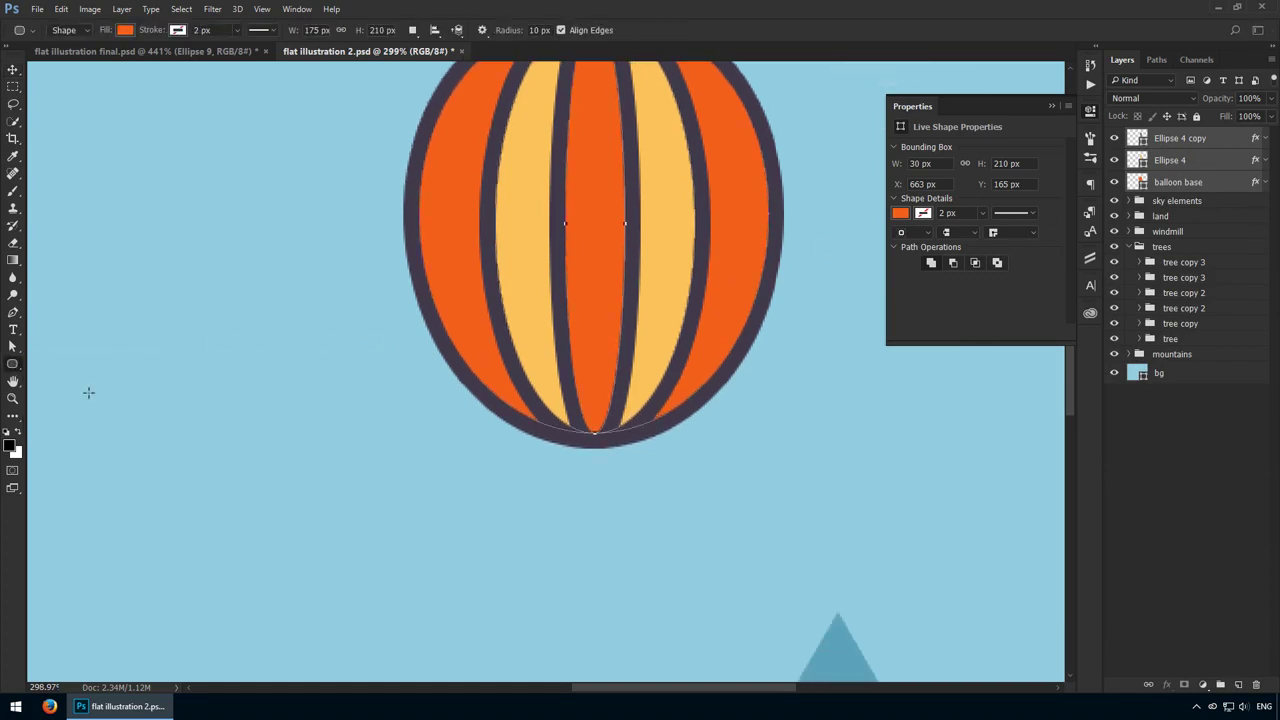
pyautogui.click(573, 504)
pyautogui.write('50')
pyautogui.press('Tab')
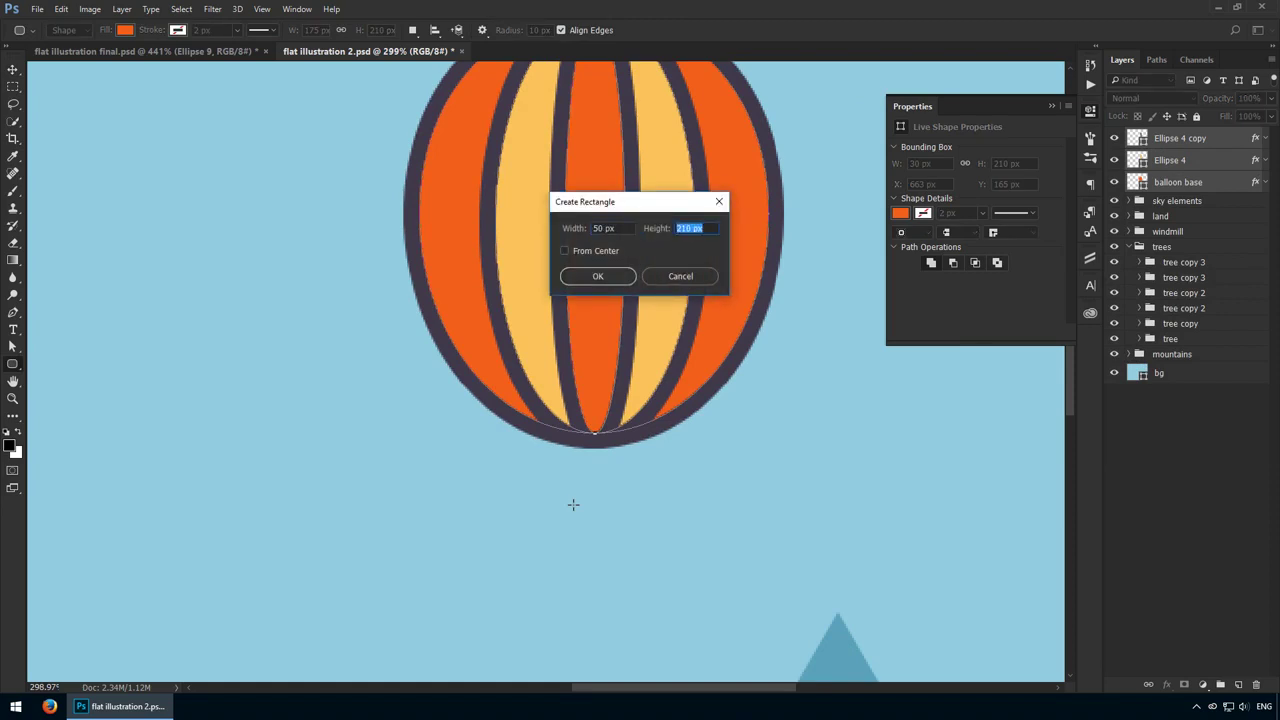
pyautogui.write('26')
pyautogui.press('Return')
pyautogui.press('v')
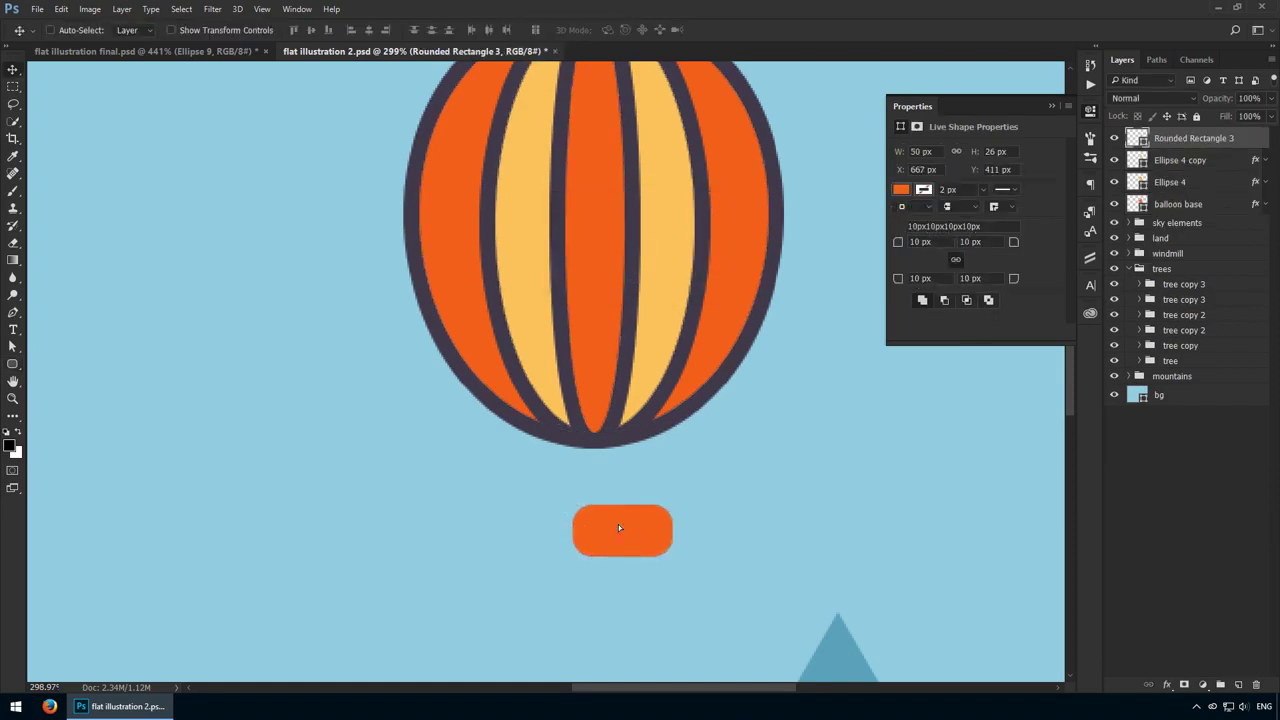
pyautogui.moveTo(613, 522); pyautogui.dragTo(588, 512)
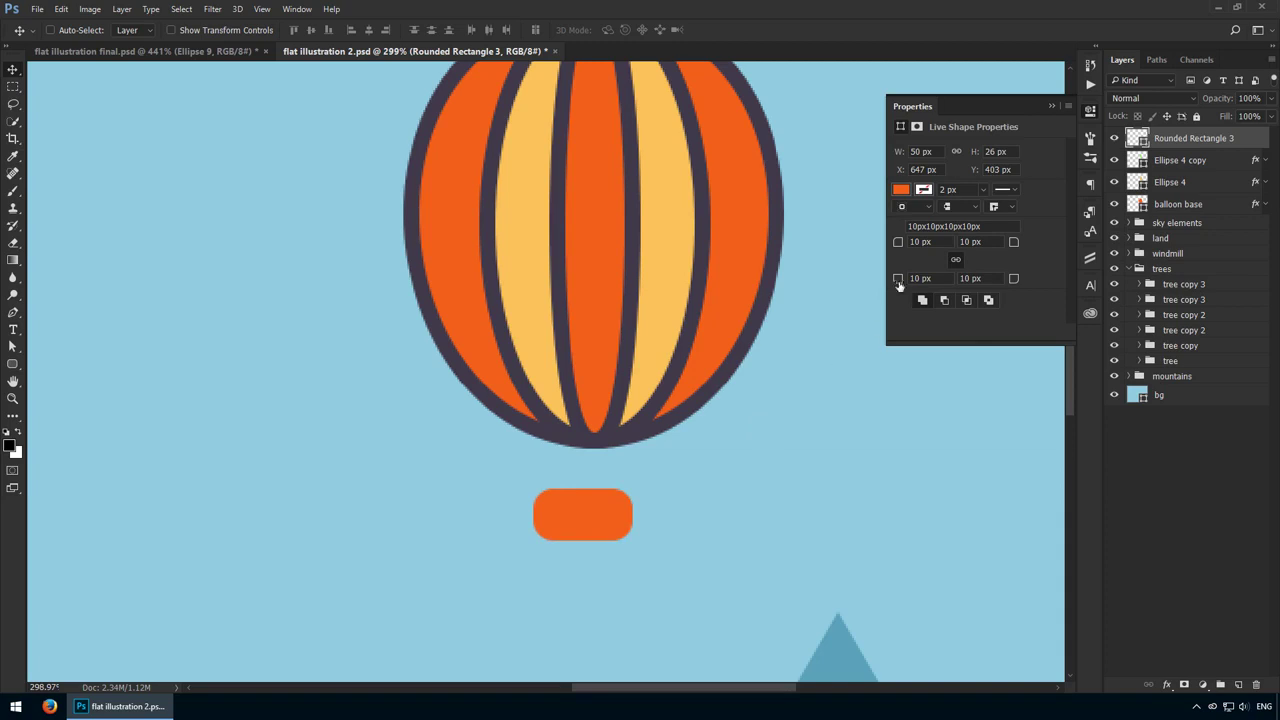
# Unlink the rounded rectangle's corner radii and set the top corners to 0 px and the bottom corners to 12 px
pyautogui.click(955, 257)
pyautogui.moveTo(932, 242); pyautogui.dragTo(717, 221)
pyautogui.write('0')
pyautogui.press('Tab')
pyautogui.write('0')
pyautogui.press('Tab')
pyautogui.write('12')
pyautogui.press('Tab')
pyautogui.write('12')
pyautogui.press('Tab')
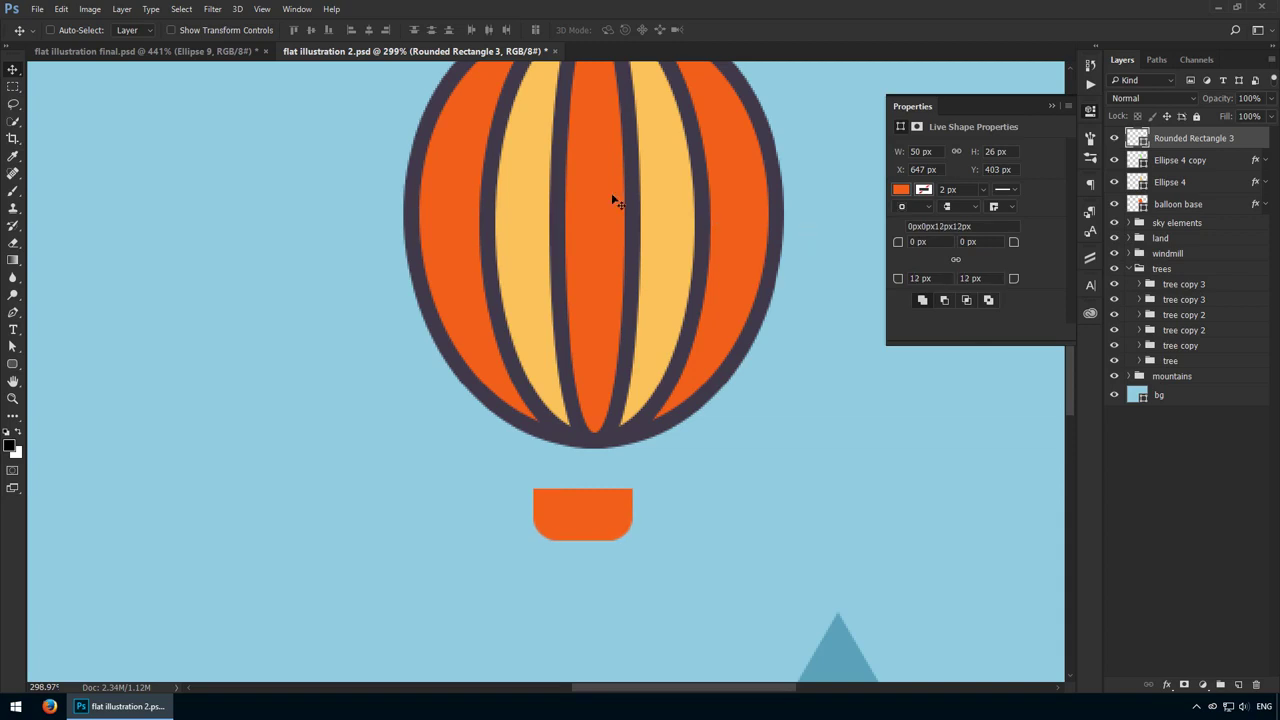
# Paste the copied layer style onto the basket rectangle and position it centred a little below the balloon
pyautogui.moveTo(522, 451); pyautogui.dragTo(557, 432)
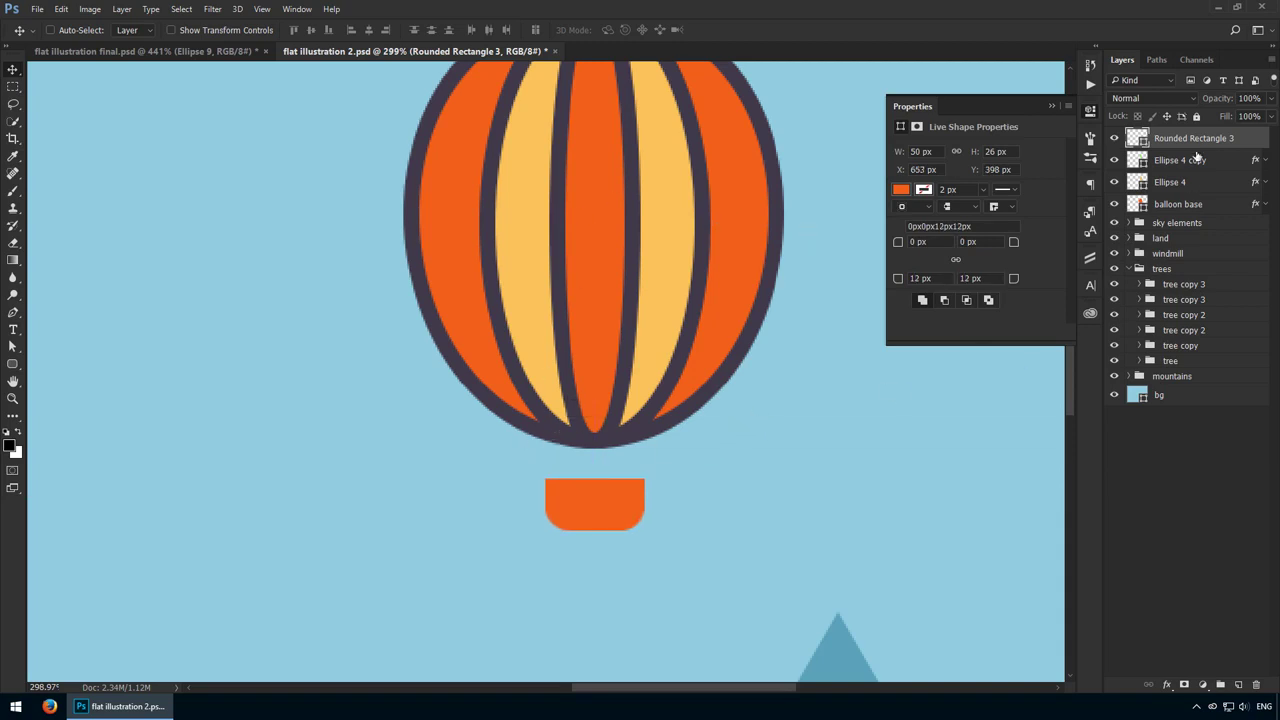
pyautogui.rightClick(1197, 152)
pyautogui.click(1106, 408)
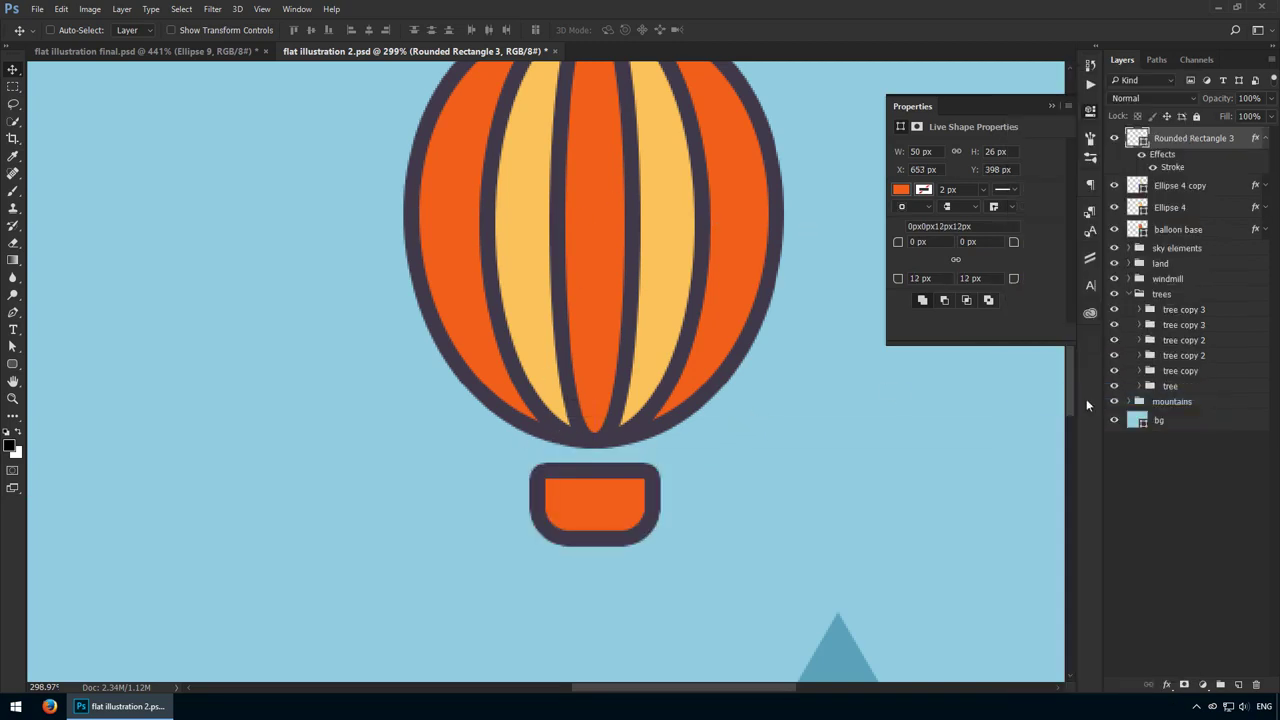
pyautogui.moveTo(632, 492); pyautogui.dragTo(632, 512)
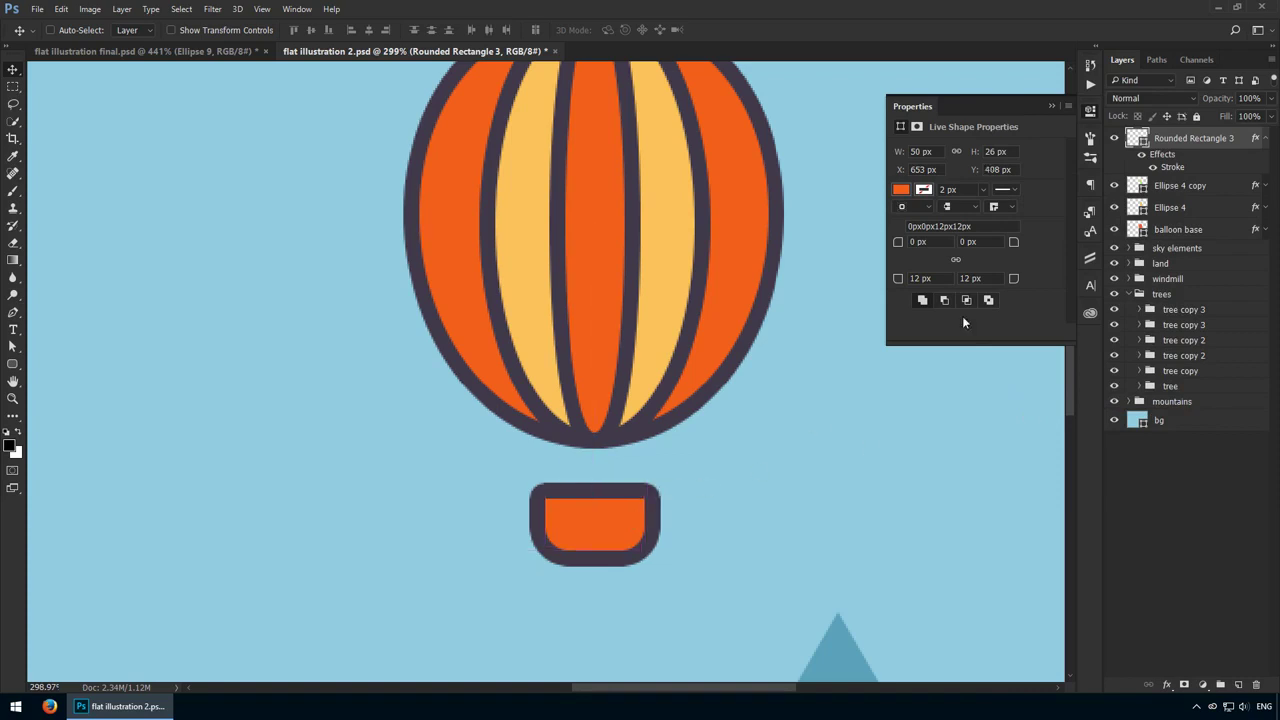
# Set the basket's outline stroke to 5 px and move the basket slightly lower beneath the balloon
pyautogui.doubleClick(1172, 167)
pyautogui.press('Down')
pyautogui.press('Down')
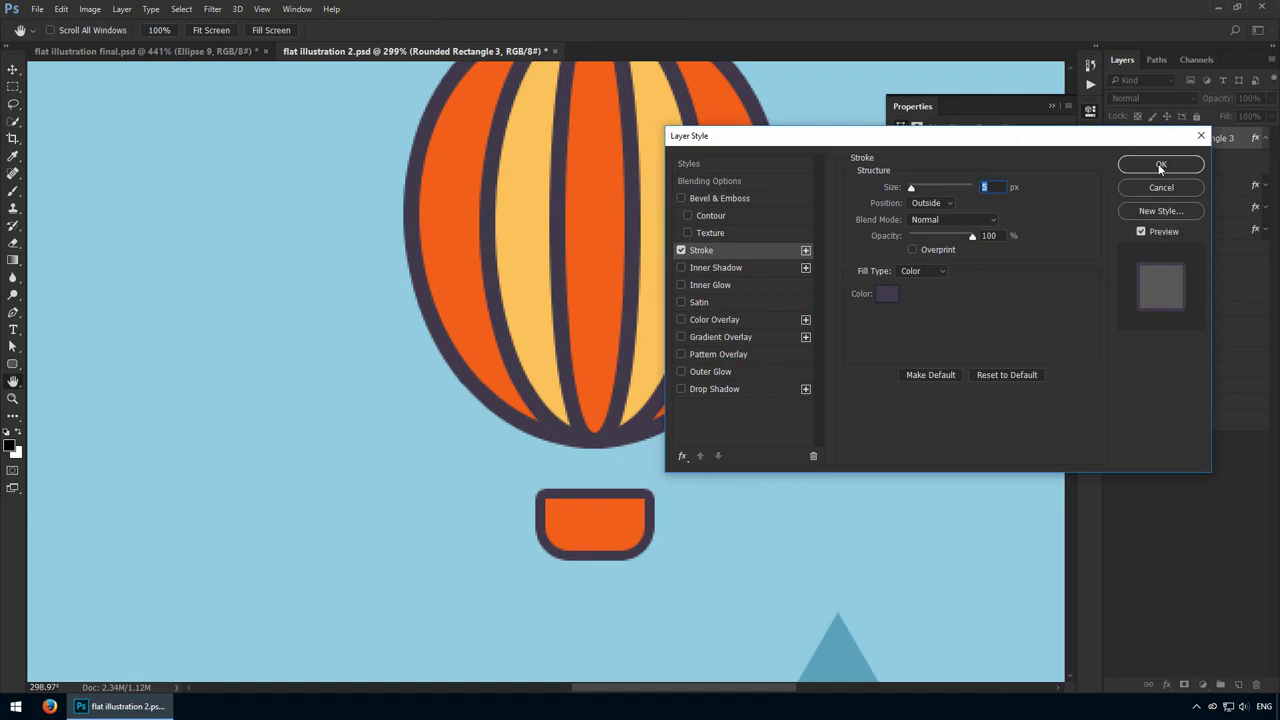
pyautogui.click(1160, 166)
pyautogui.moveTo(688, 515); pyautogui.dragTo(680, 531)
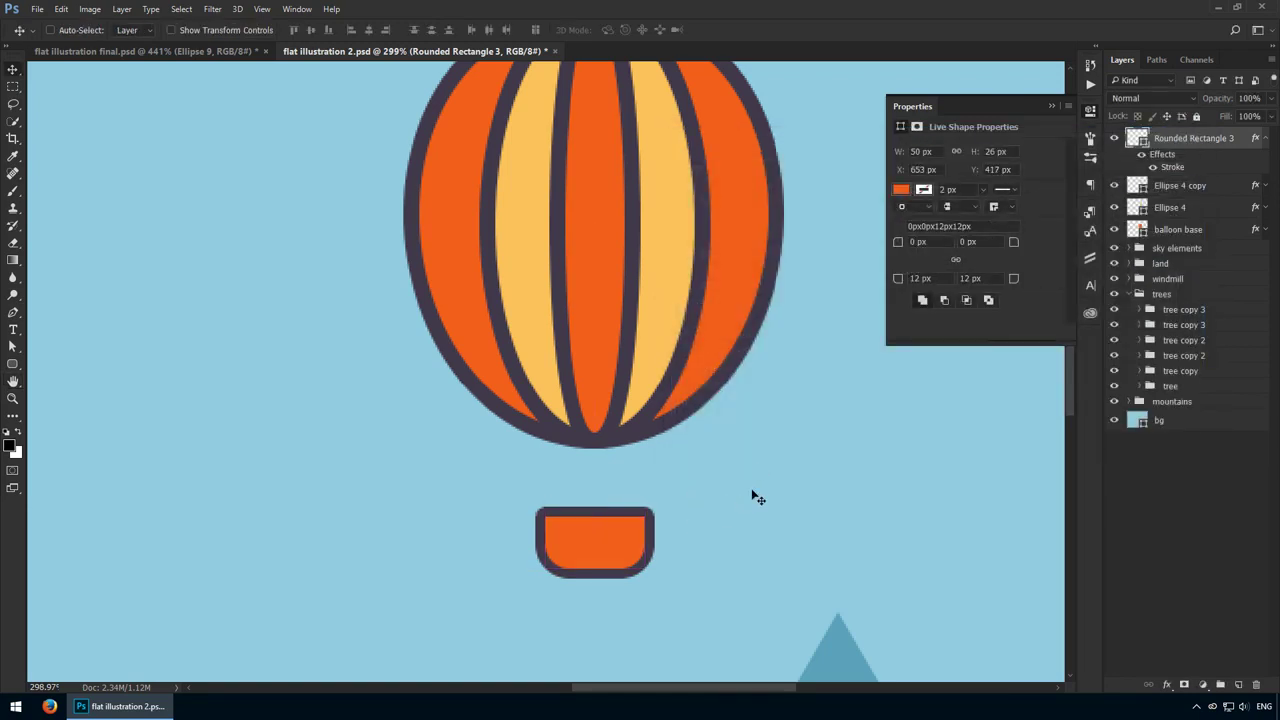
# Change the basket's fill colour to the light grey #bebebe
pyautogui.doubleClick(1136, 140)
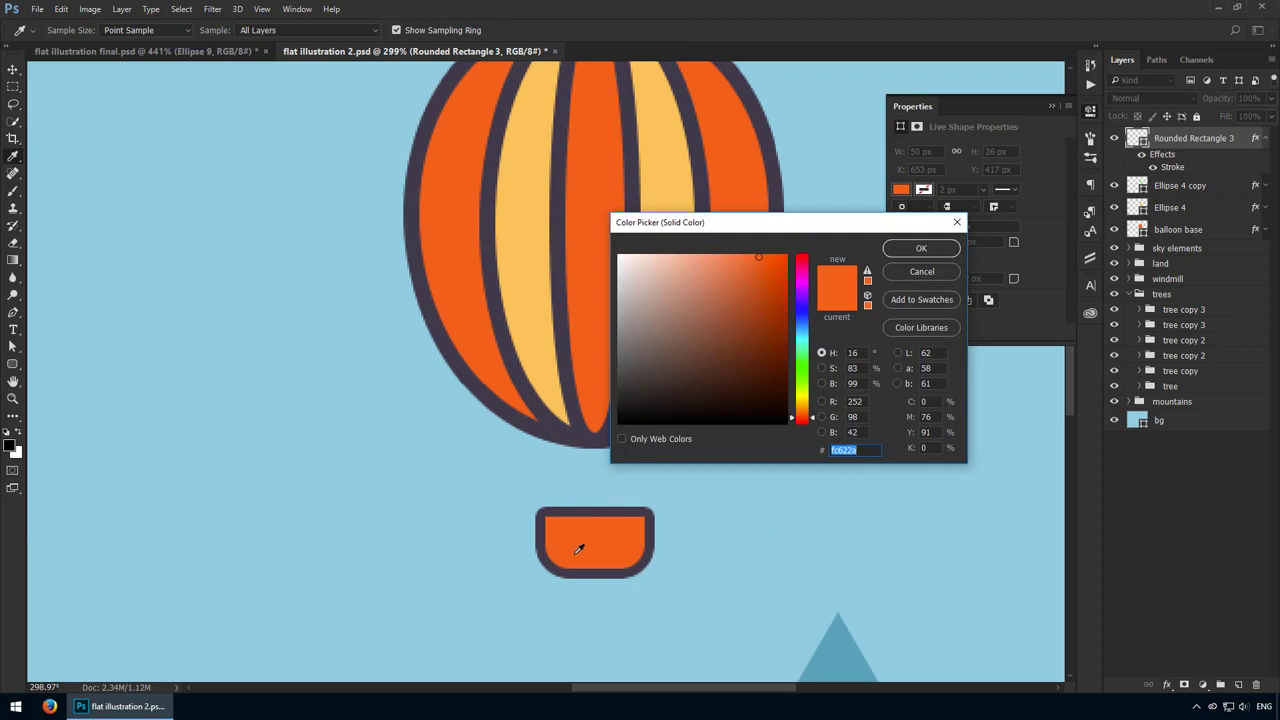
pyautogui.hotkey('ctrl', '1')
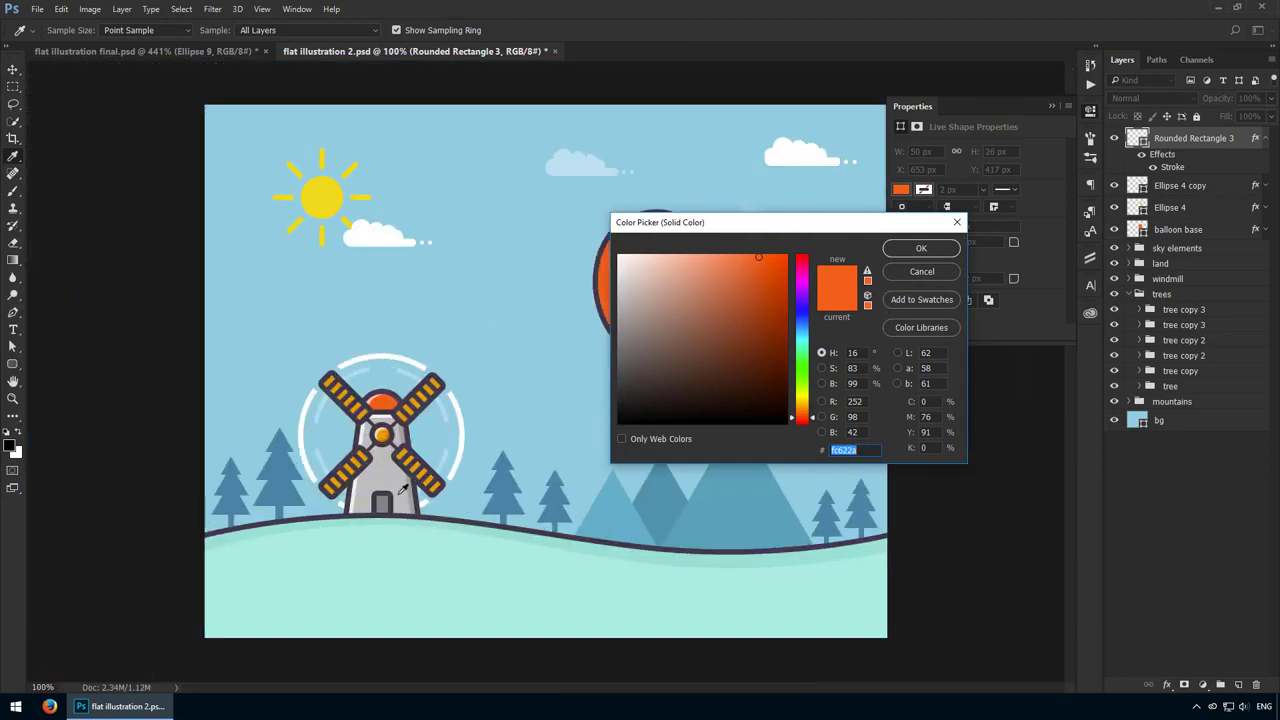
pyautogui.write('bebebe')
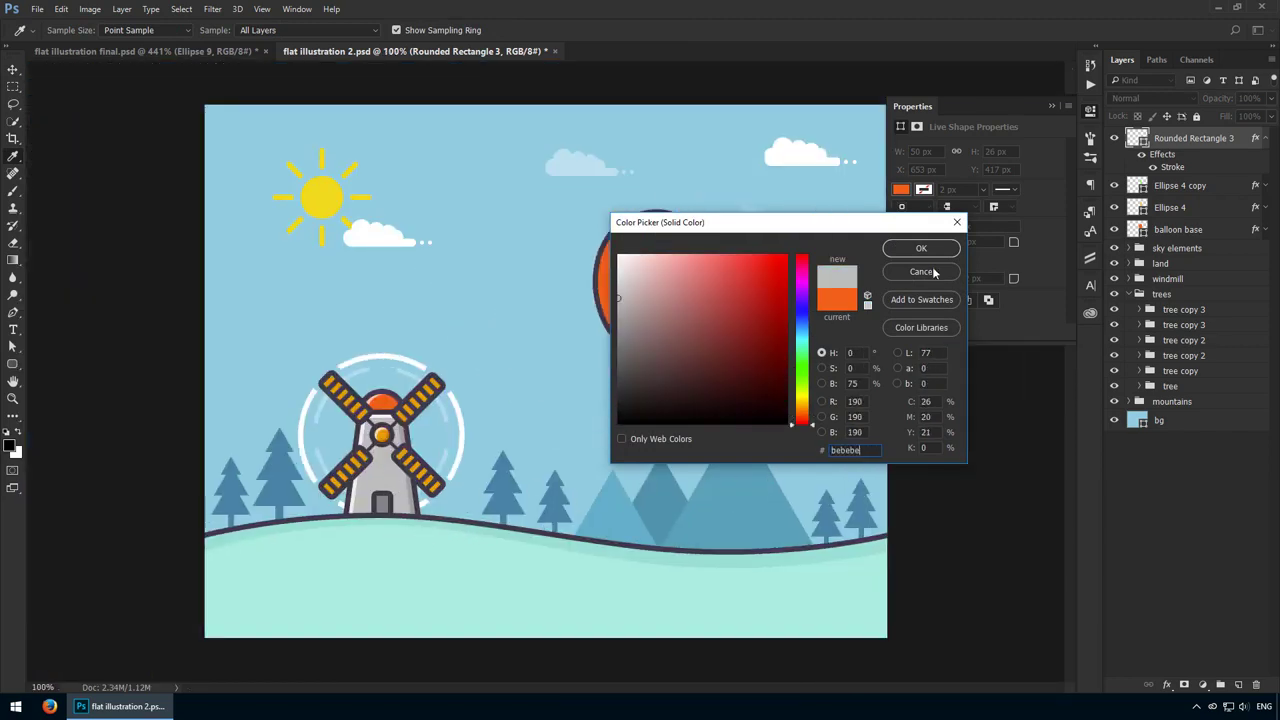
pyautogui.click(924, 249)
pyautogui.click(922, 249)
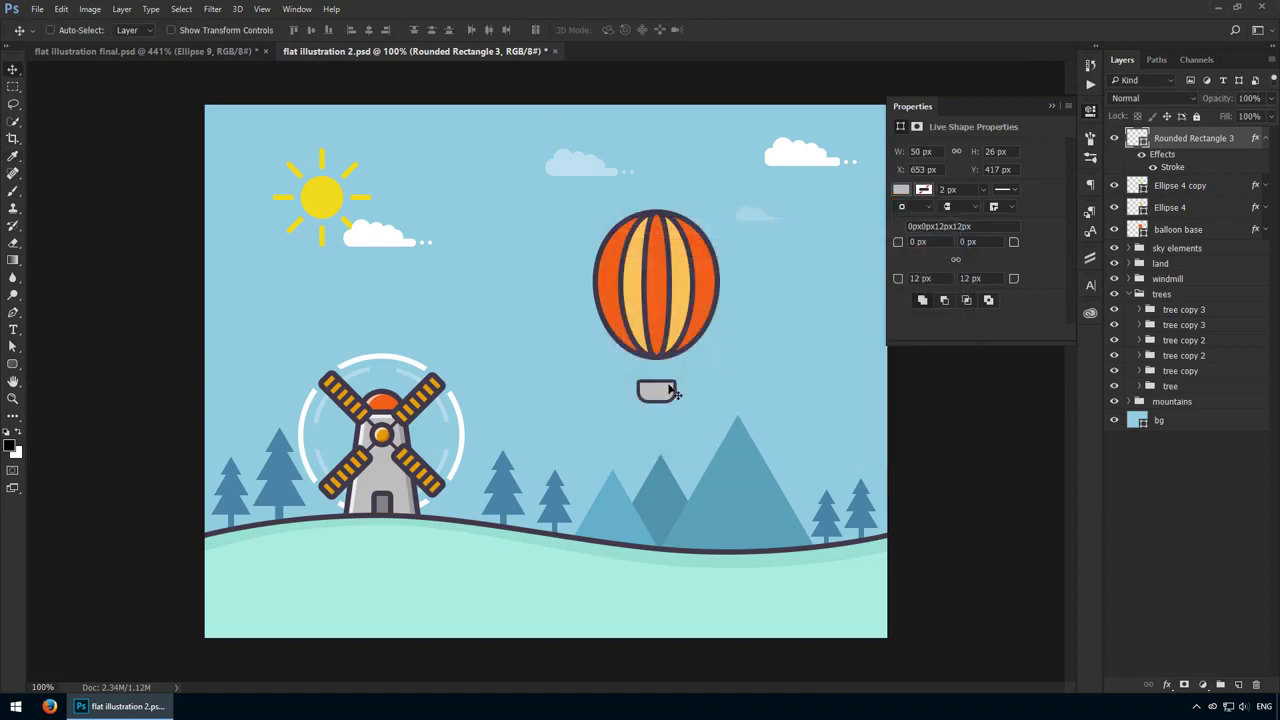
# Nudge the basket up 2 px so that it sits 40 px below the balloon's central stripe
pyautogui.moveTo(672, 392); pyautogui.dragTo(746, 428)
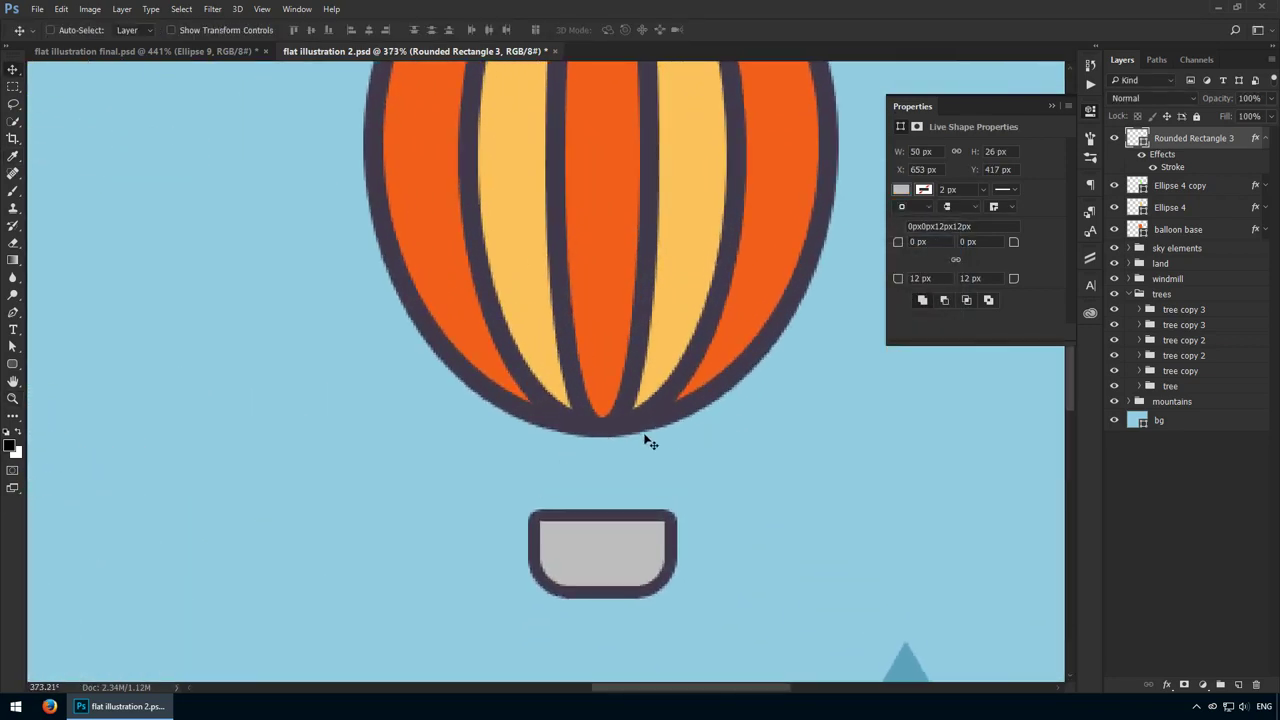
pyautogui.press('ctrl')
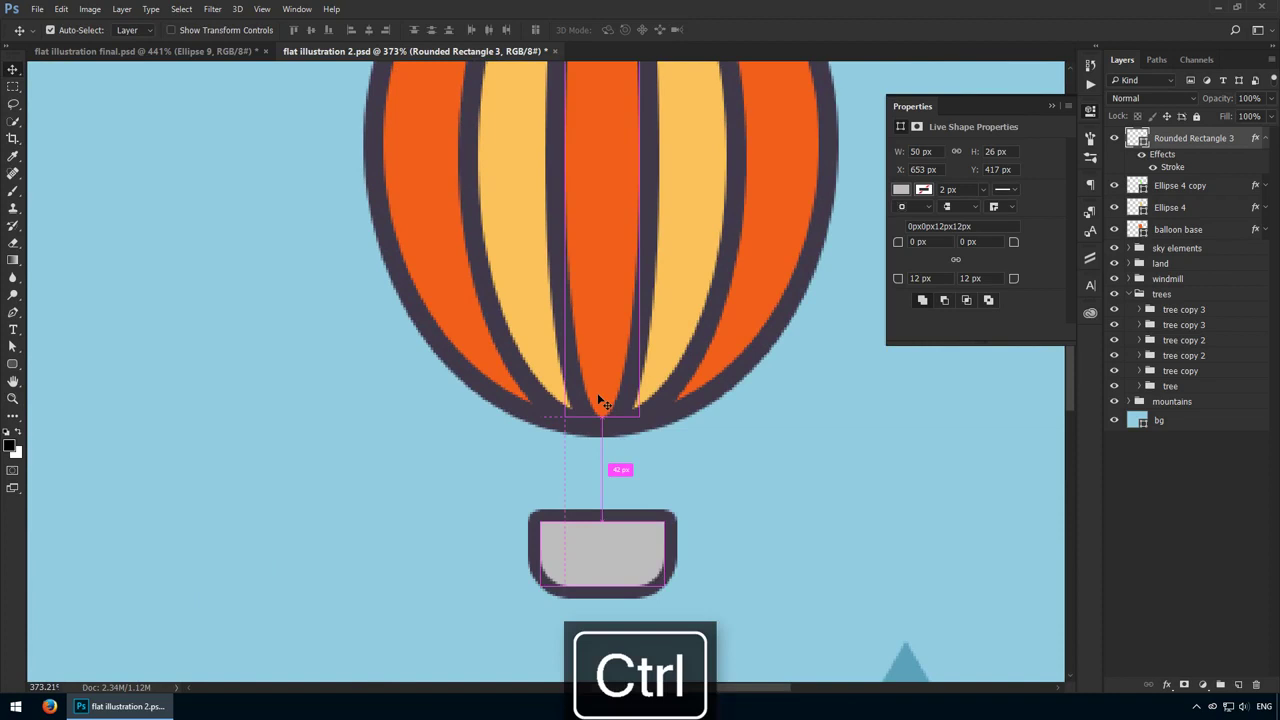
pyautogui.press('Up')
pyautogui.press('Up')
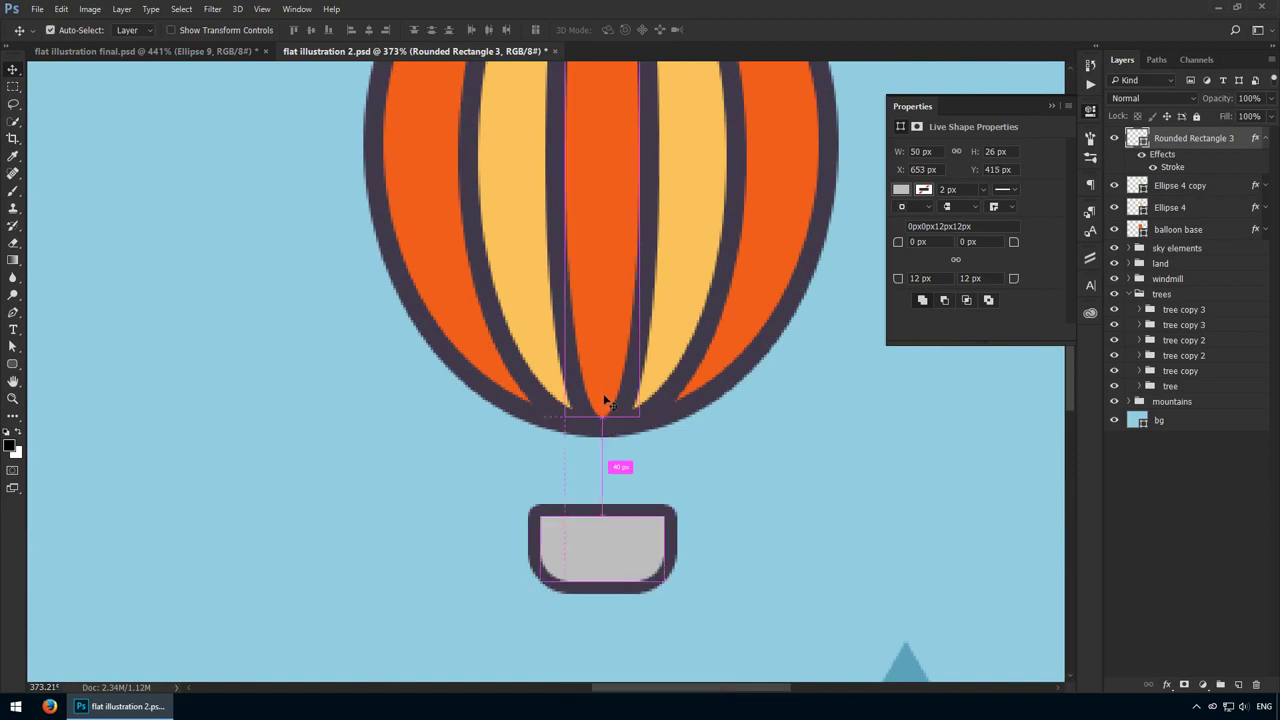
pyautogui.moveTo(605, 352); pyautogui.dragTo(555, 371)
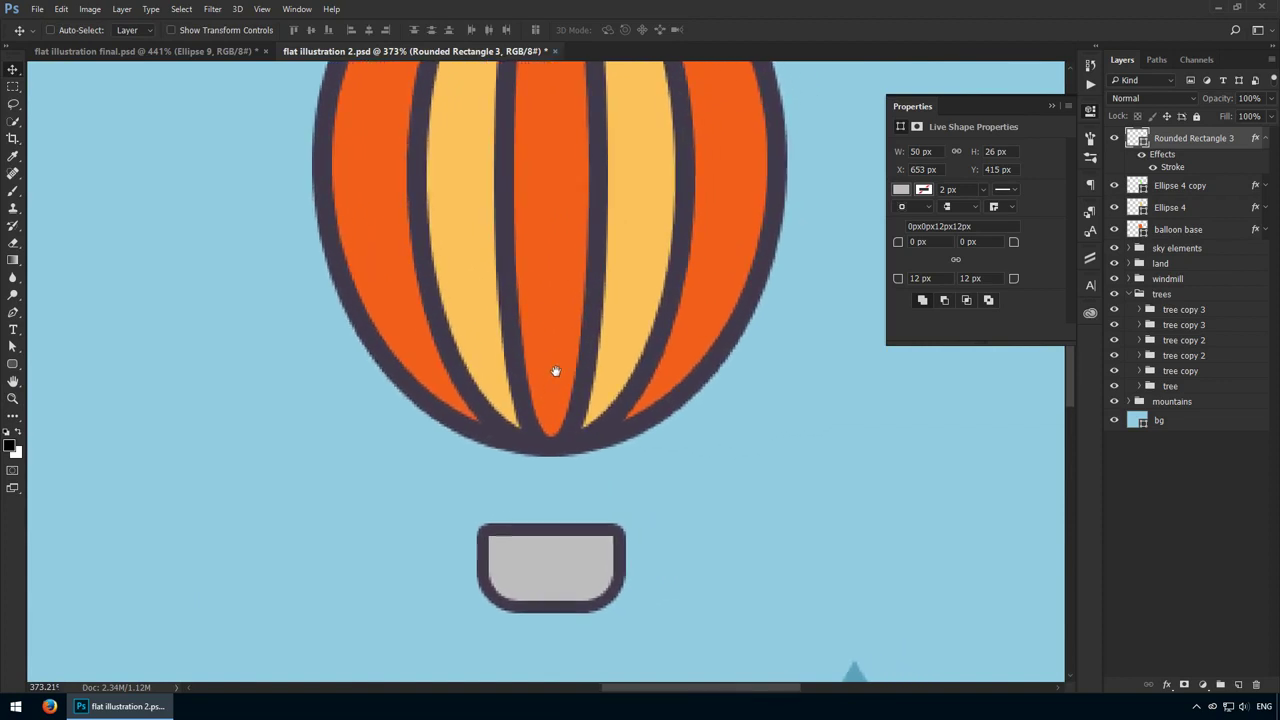
# Collapse the basket shape's effects list and rename its layer "basket"
pyautogui.click(1089, 110)
pyautogui.click(1264, 138)
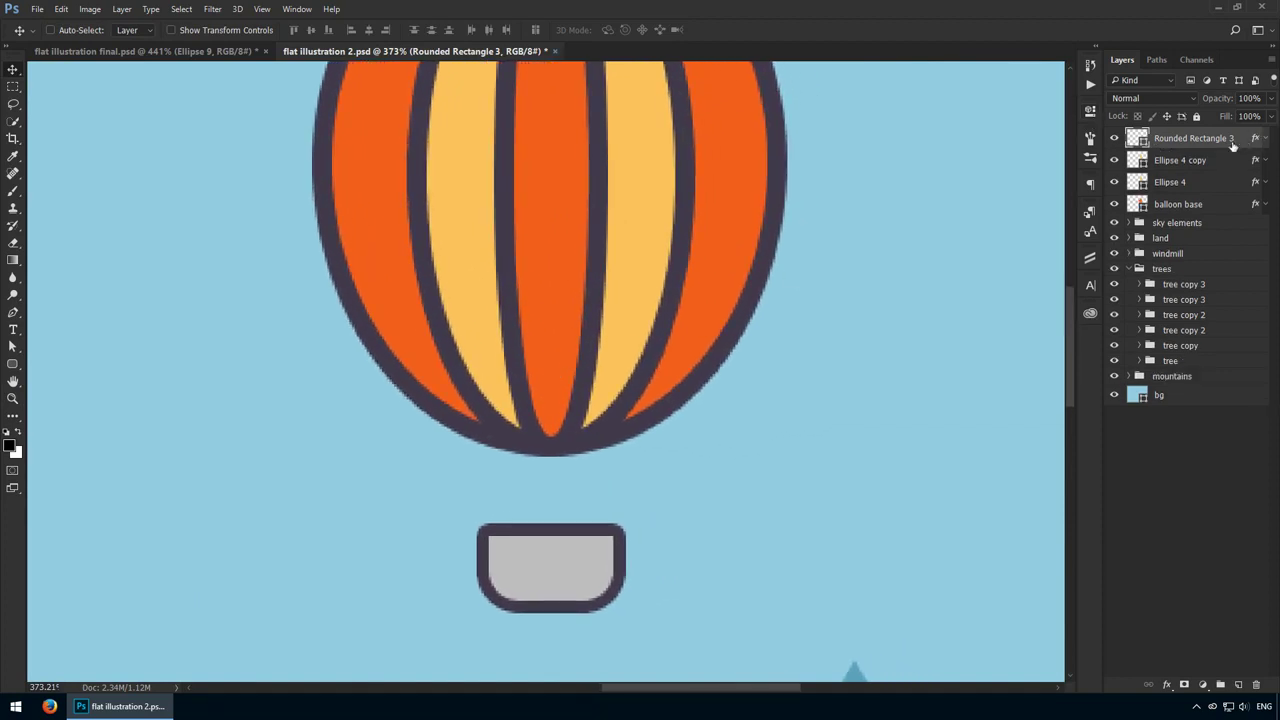
pyautogui.doubleClick(1194, 138)
pyautogui.write('basket')
pyautogui.press('Return')
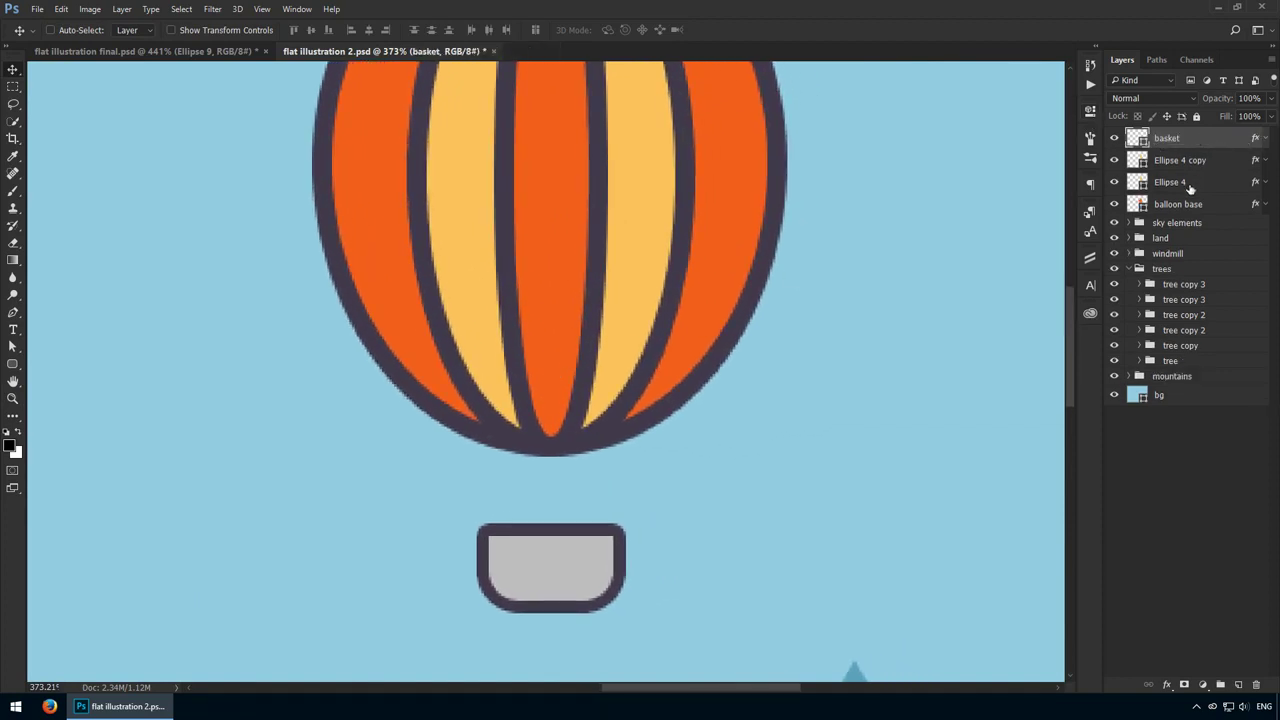
# Rename the central stripe layer "center" and the wider yellow ellipse layer "yellow part"
pyautogui.keyDown('ctrl'); pyautogui.click(1188, 202); pyautogui.keyUp('ctrl')
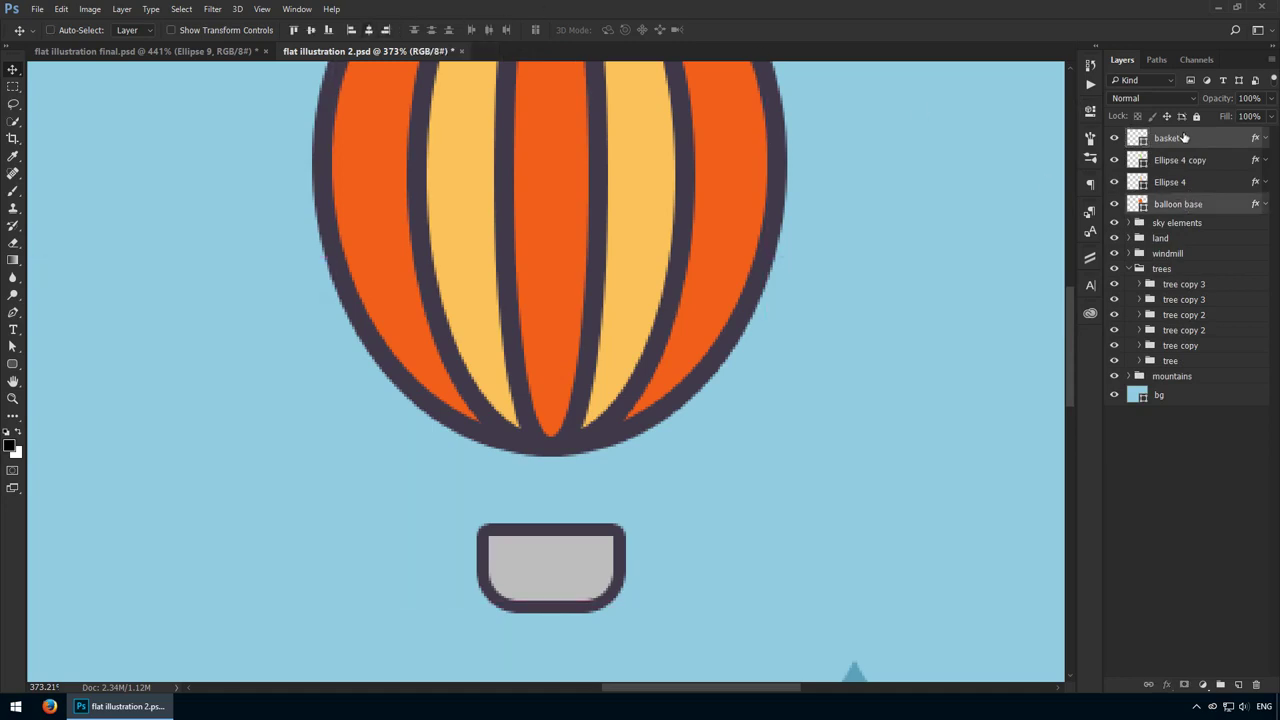
pyautogui.click(1183, 137)
pyautogui.click(1114, 160)
pyautogui.click(1114, 160)
pyautogui.doubleClick(1180, 160)
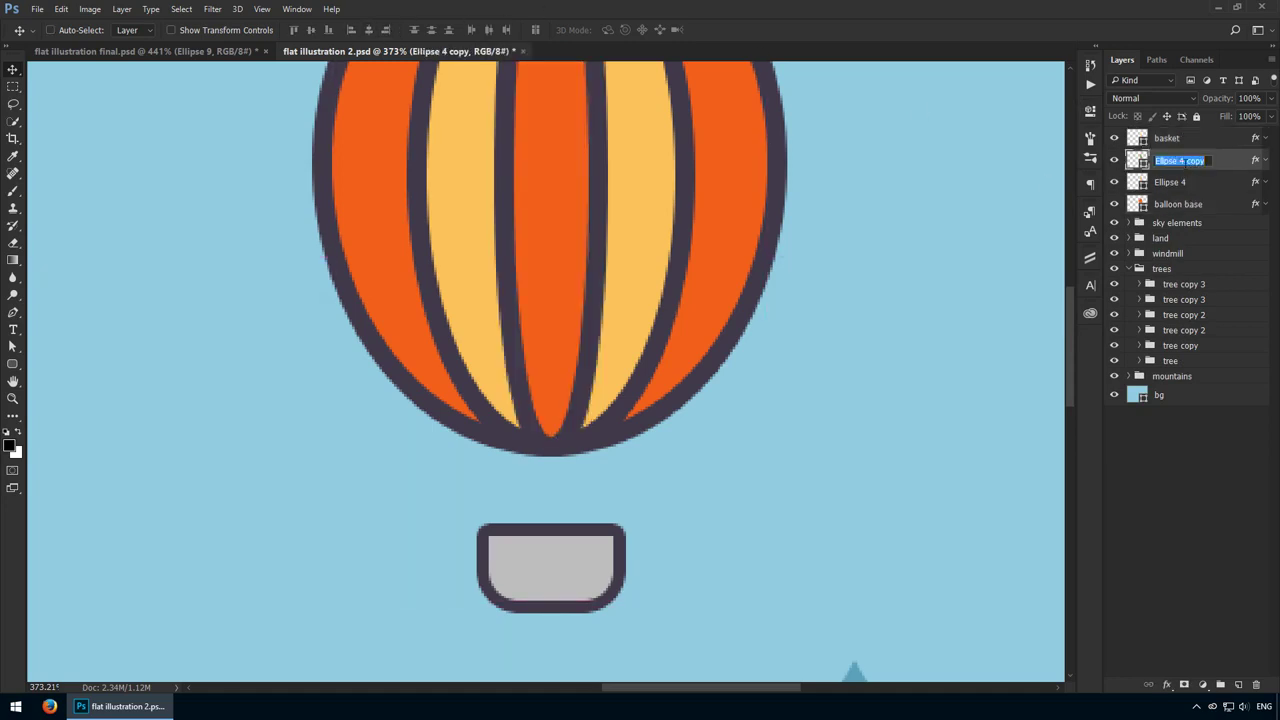
pyautogui.write('center')
pyautogui.press('Return')
pyautogui.doubleClick(1168, 183)
pyautogui.write('y')
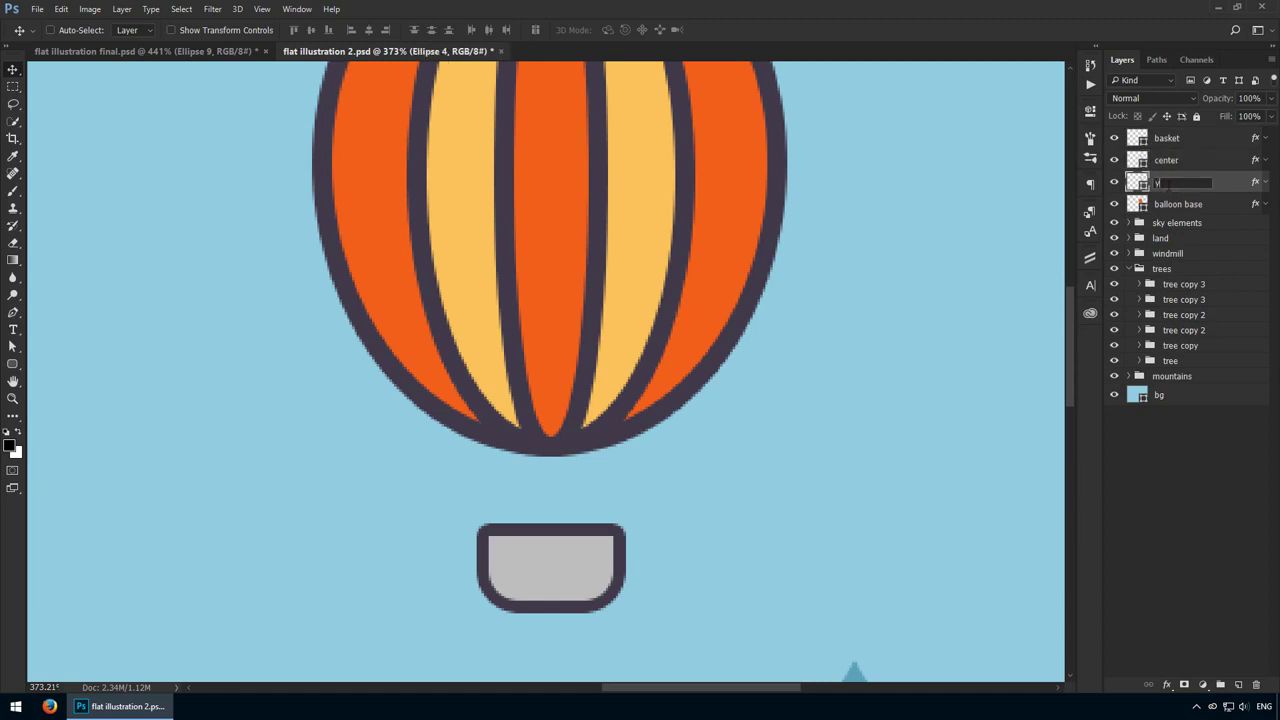
pyautogui.write('ellow part')
pyautogui.press('Return')
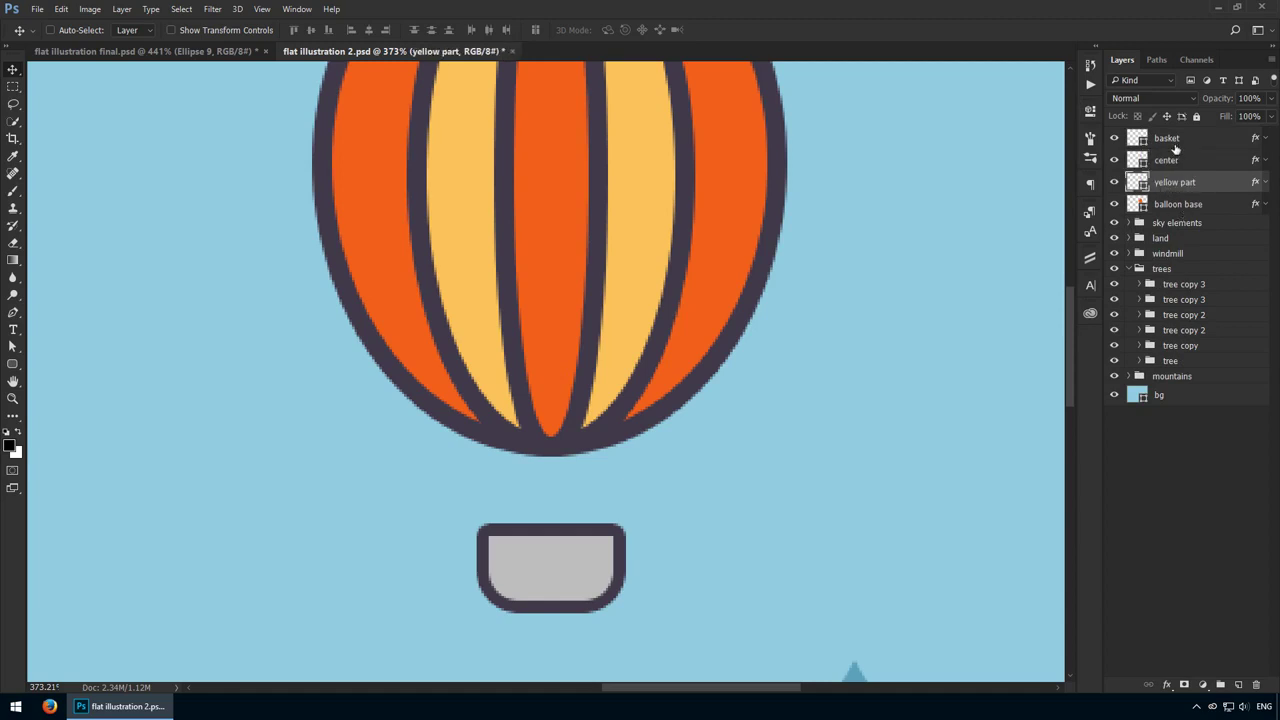
# Create a rounded rectangle 50 px wide and 8 px high and place it between the balloon and the basket
pyautogui.click(1166, 138)
pyautogui.click(20, 367)
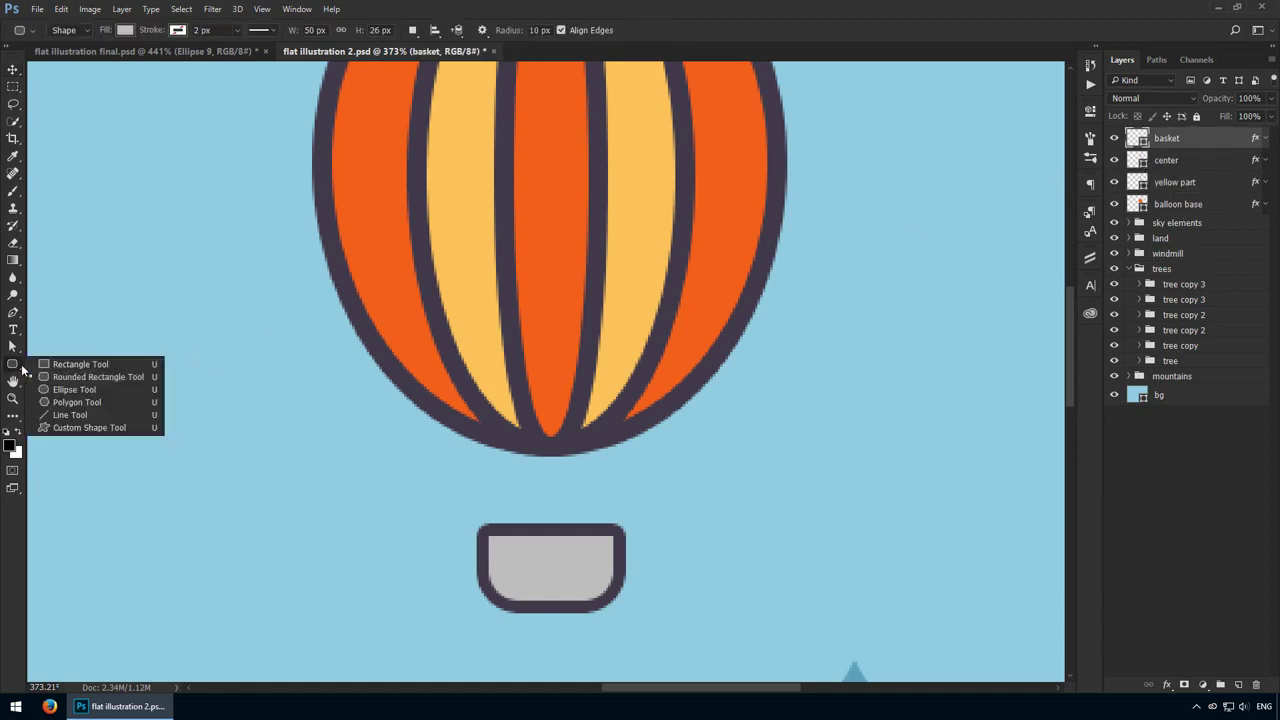
pyautogui.click(80, 364)
pyautogui.click(303, 420)
pyautogui.write('50')
pyautogui.press('Tab')
pyautogui.write('8')
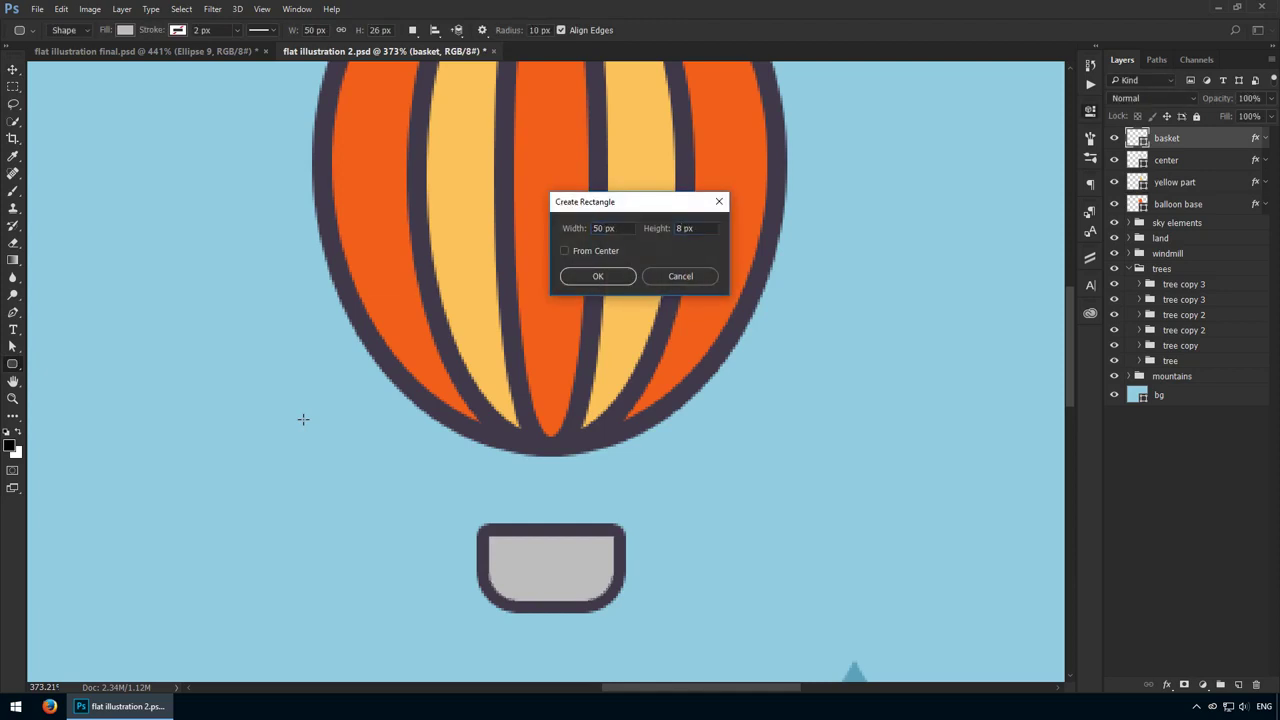
pyautogui.press('Return')
pyautogui.press('v')
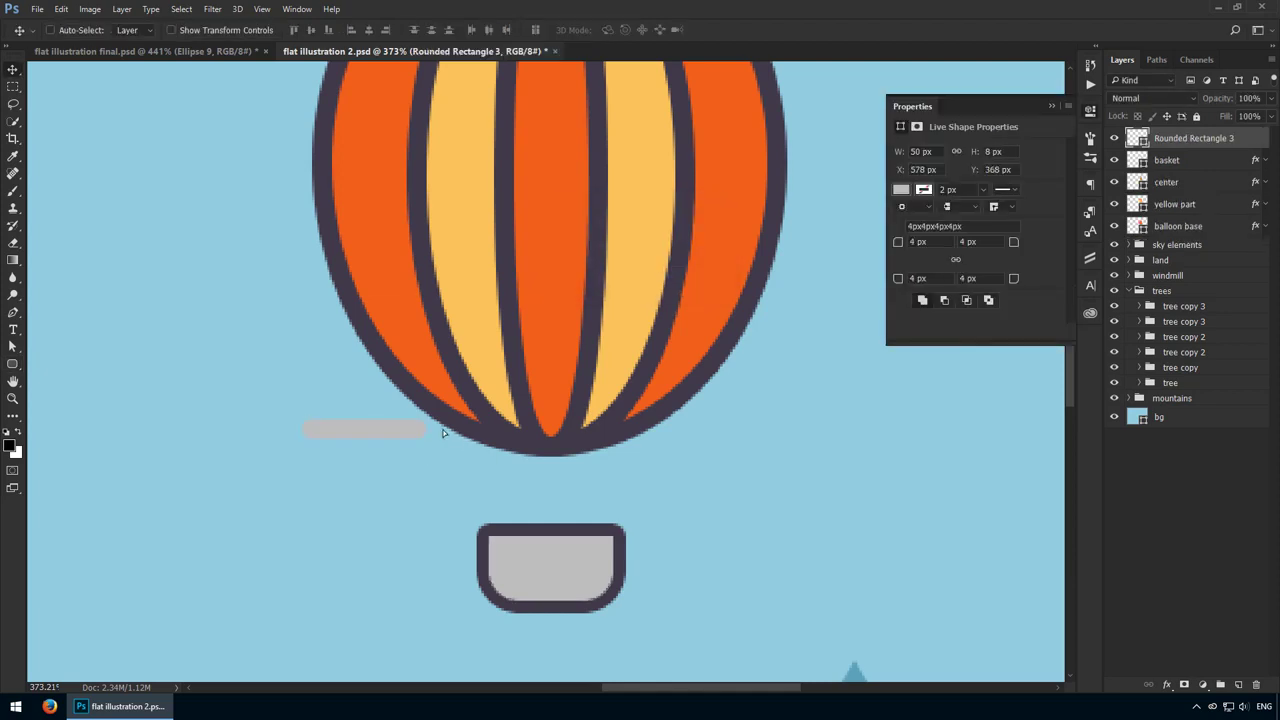
pyautogui.moveTo(451, 443); pyautogui.dragTo(557, 494)
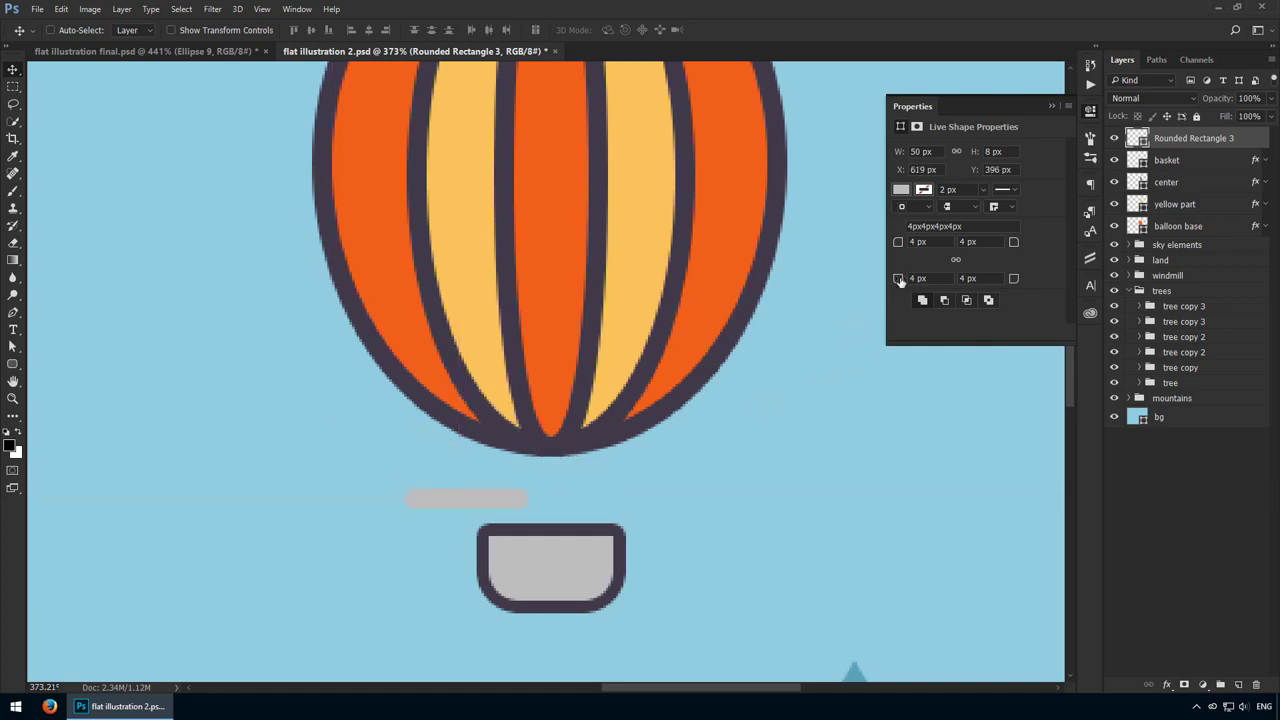
# Fill the thin rounded bar with the dark outline colour #42394a and shift it slightly closer to the balloon
pyautogui.doubleClick(1138, 143)
pyautogui.click(462, 366)
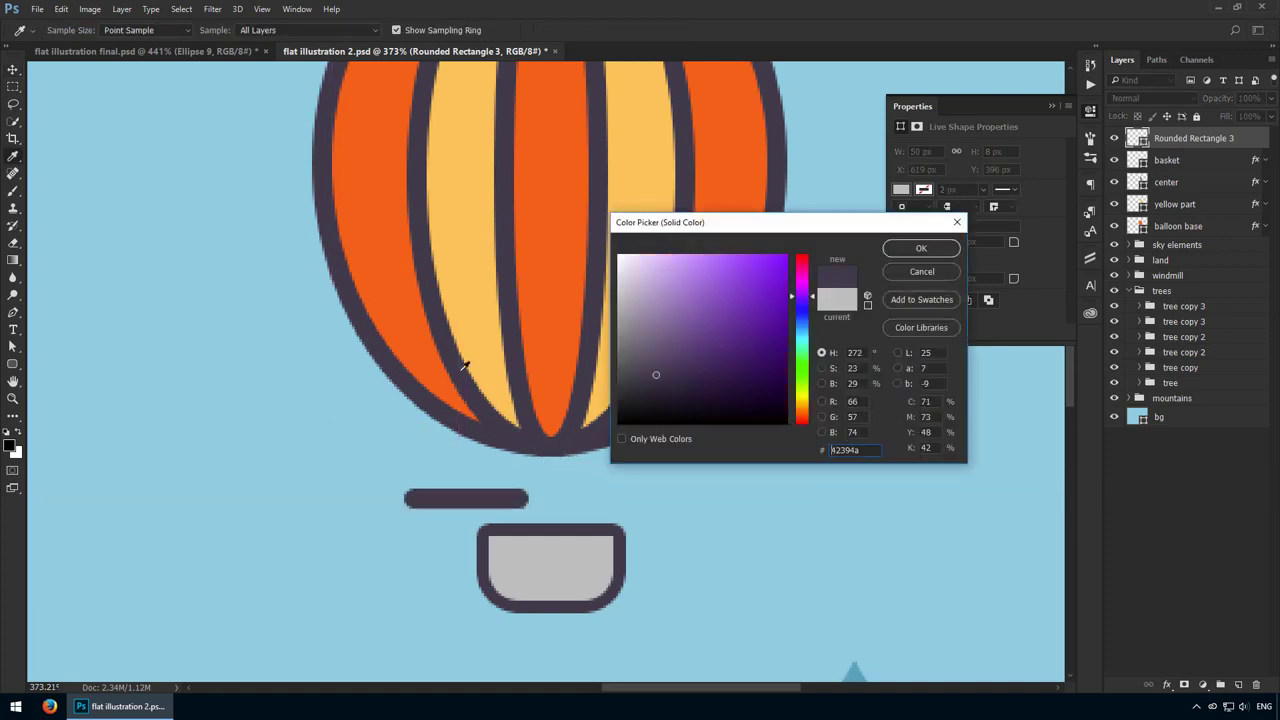
pyautogui.press('Return')
pyautogui.moveTo(514, 499); pyautogui.dragTo(528, 486)
# Rotate the dark bar into a slanted rope joining the balloon to the basket's left corner, and place its layer below the basket
pyautogui.press('z')
pyautogui.moveTo(542, 505); pyautogui.dragTo(563, 514)
pyautogui.press('v')
pyautogui.hotkey('ctrl', 't')
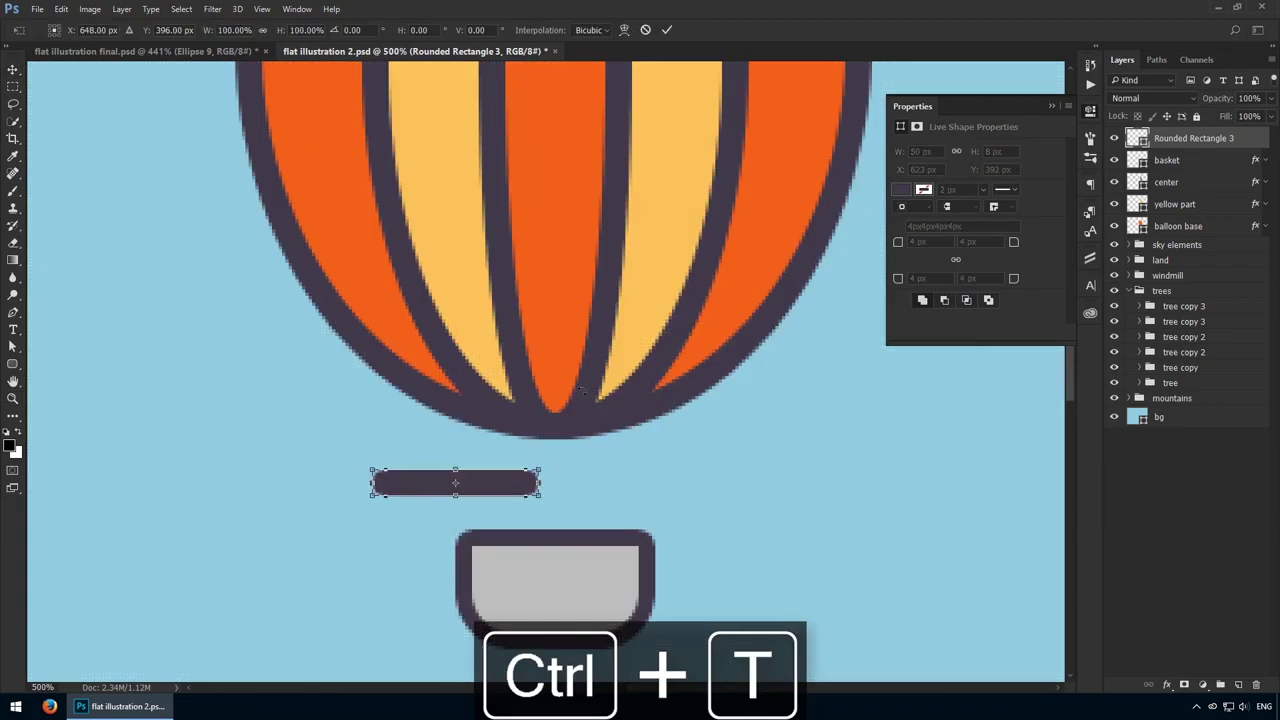
pyautogui.moveTo(582, 390); pyautogui.dragTo(470, 514)
pyautogui.press('Return')
pyautogui.moveTo(1177, 137); pyautogui.dragTo(1180, 180)
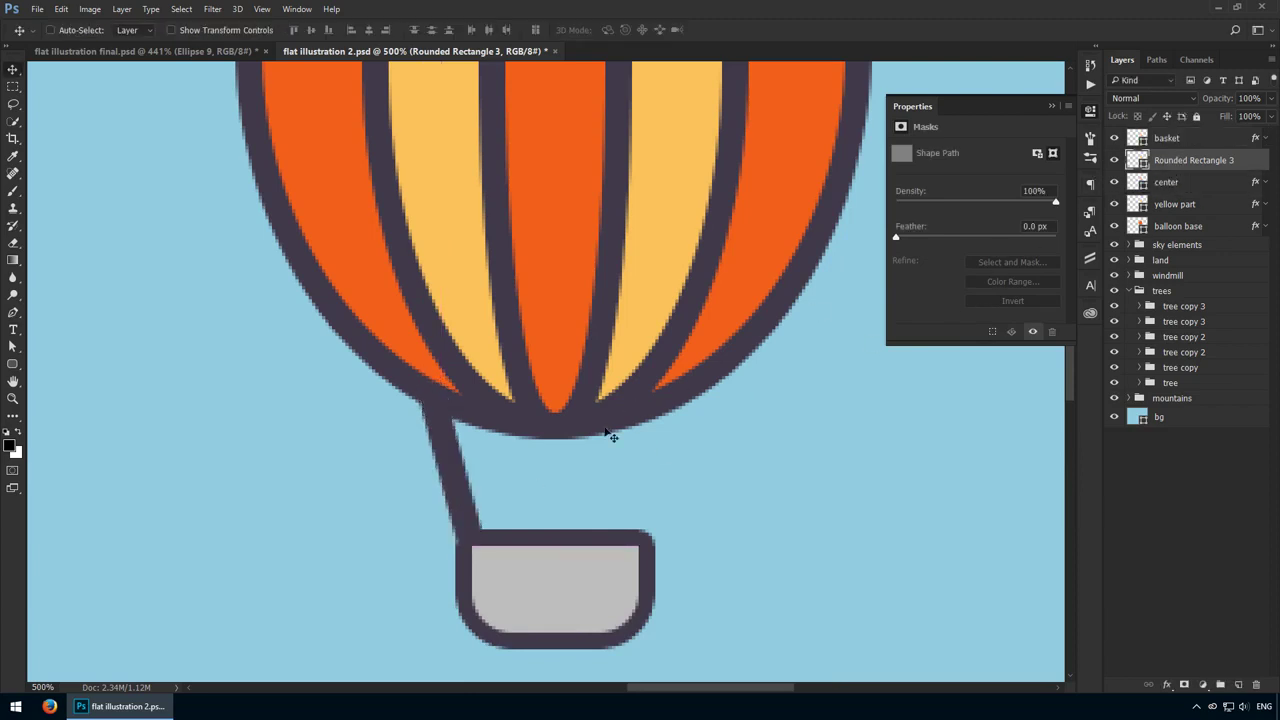
# Duplicate the slanted rope, flip the copy horizontally and align it with the basket's right corner
pyautogui.keyDown('alt'); pyautogui.moveTo(466, 488); pyautogui.dragTo(670, 482); pyautogui.keyUp('alt')
pyautogui.hotkey('ctrl', 't')
pyautogui.rightClick(614, 497)
pyautogui.click(636, 471)
pyautogui.press('Return')
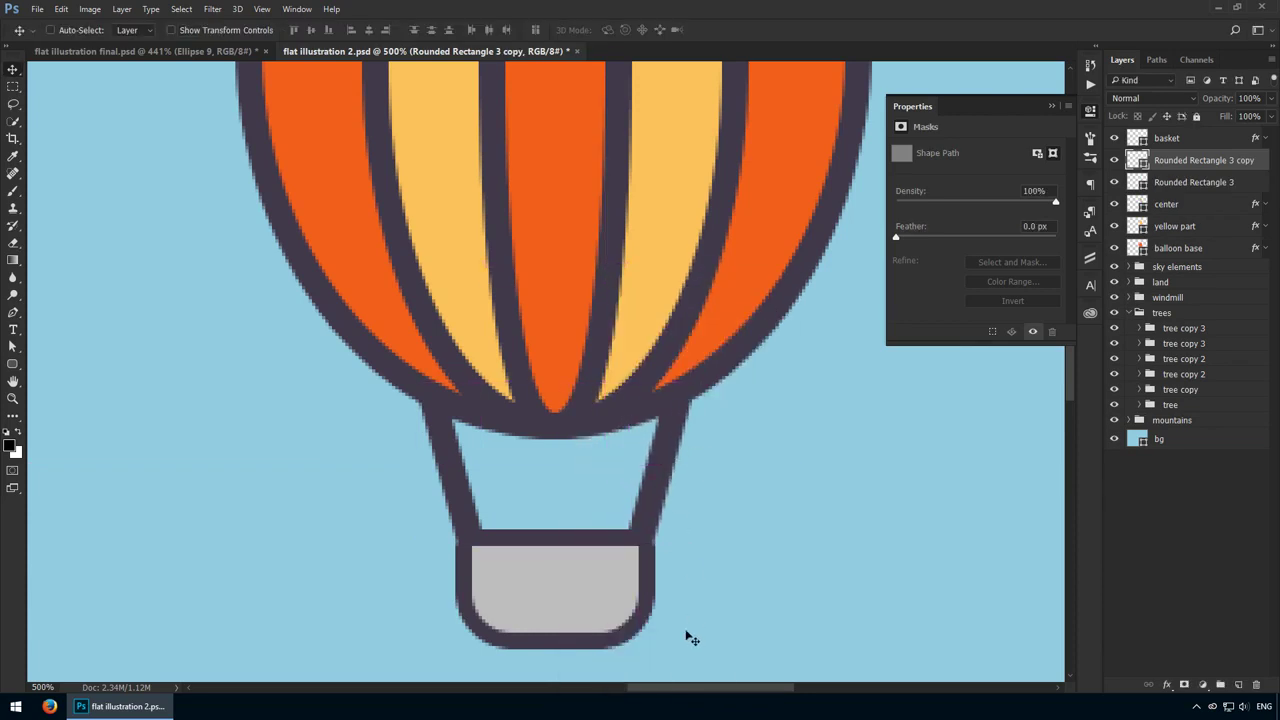
pyautogui.press('Right')
pyautogui.press('Left')
# Rename both slanted bar layers "rope" and select them
pyautogui.doubleClick(1192, 162)
pyautogui.write('rop')
pyautogui.press('Return')
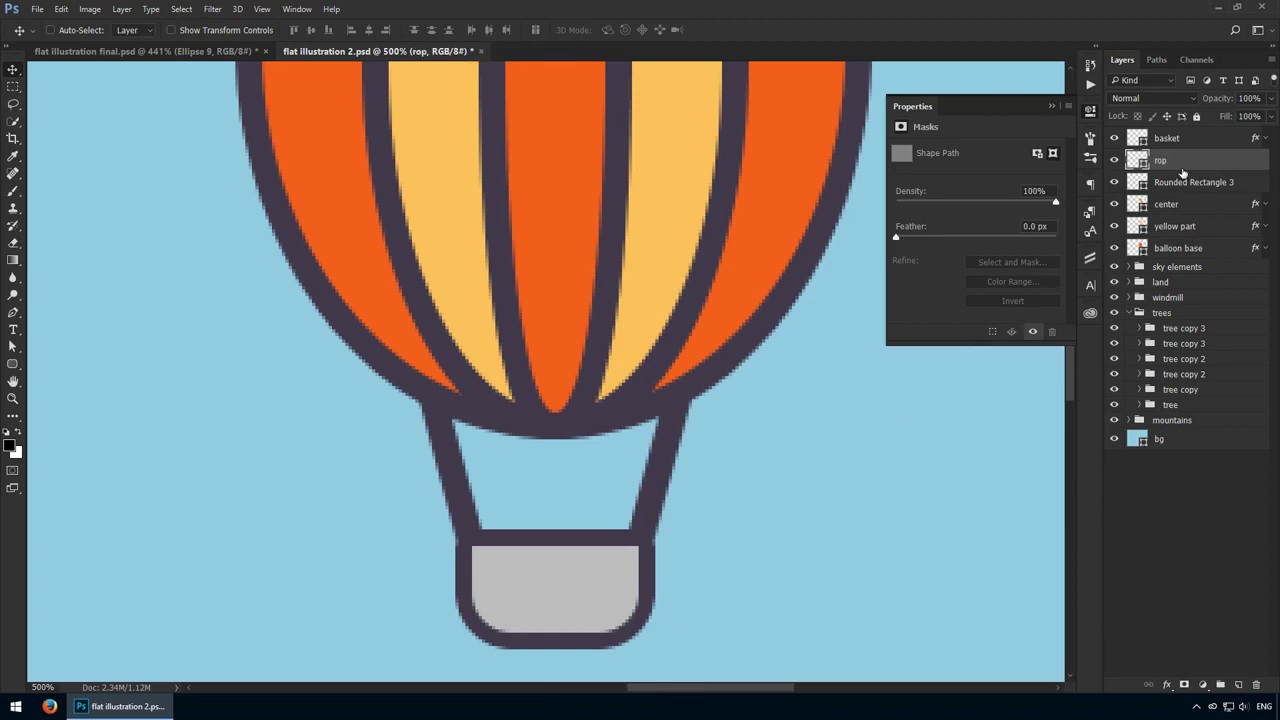
pyautogui.doubleClick(1165, 161)
pyautogui.write('erope')
pyautogui.hotkey('ctrl', 'a')
pyautogui.press('Return')
pyautogui.doubleClick(1176, 182)
pyautogui.write('rope')
pyautogui.press('Return')
pyautogui.keyDown('shift'); pyautogui.click(1179, 180); pyautogui.keyUp('shift')
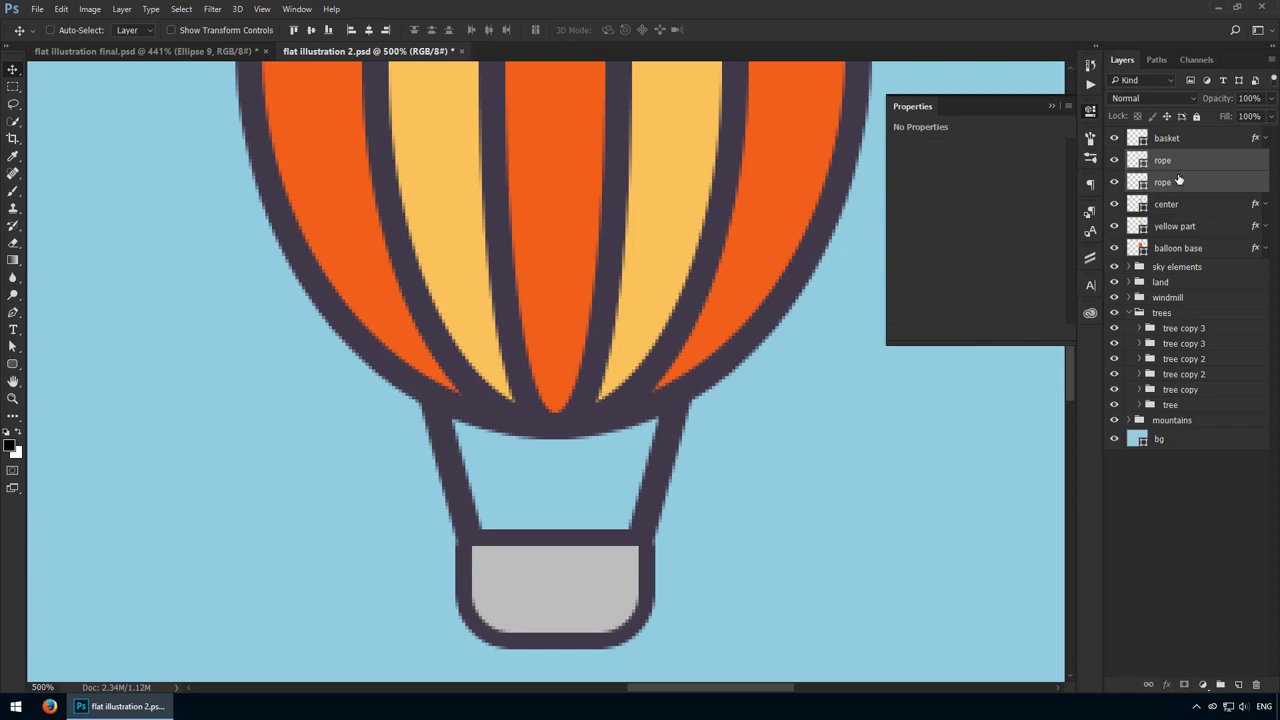
# Group all layers from the basket to the balloon base and name the group "balloon"
pyautogui.hotkey('ctrl', '-')
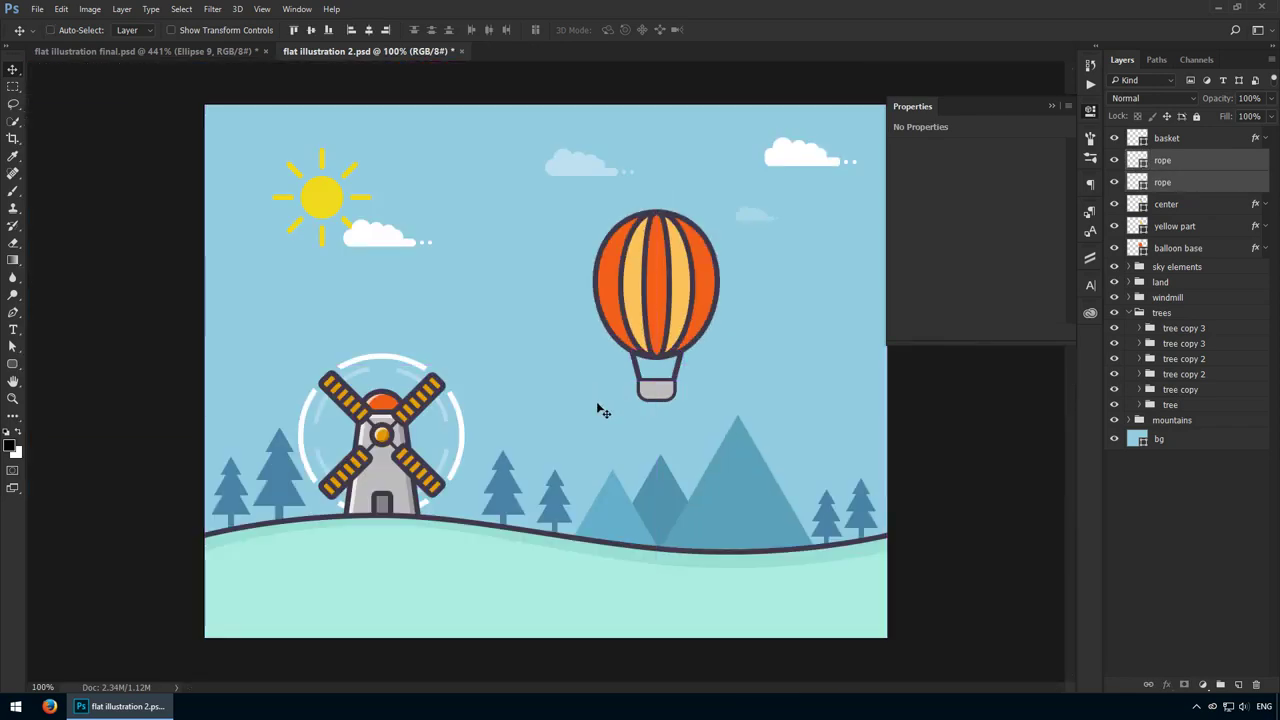
pyautogui.click(1172, 250)
pyautogui.keyDown('shift'); pyautogui.click(1168, 139); pyautogui.keyUp('shift')
pyautogui.hotkey('ctrl', 'g')
pyautogui.click(1170, 135)
pyautogui.write('balloon')
pyautogui.press('Return')
# Create an 8 × 8 px circle above the basket layer, placed in the empty sky beside the basket
pyautogui.scroll(5, 749, 363)
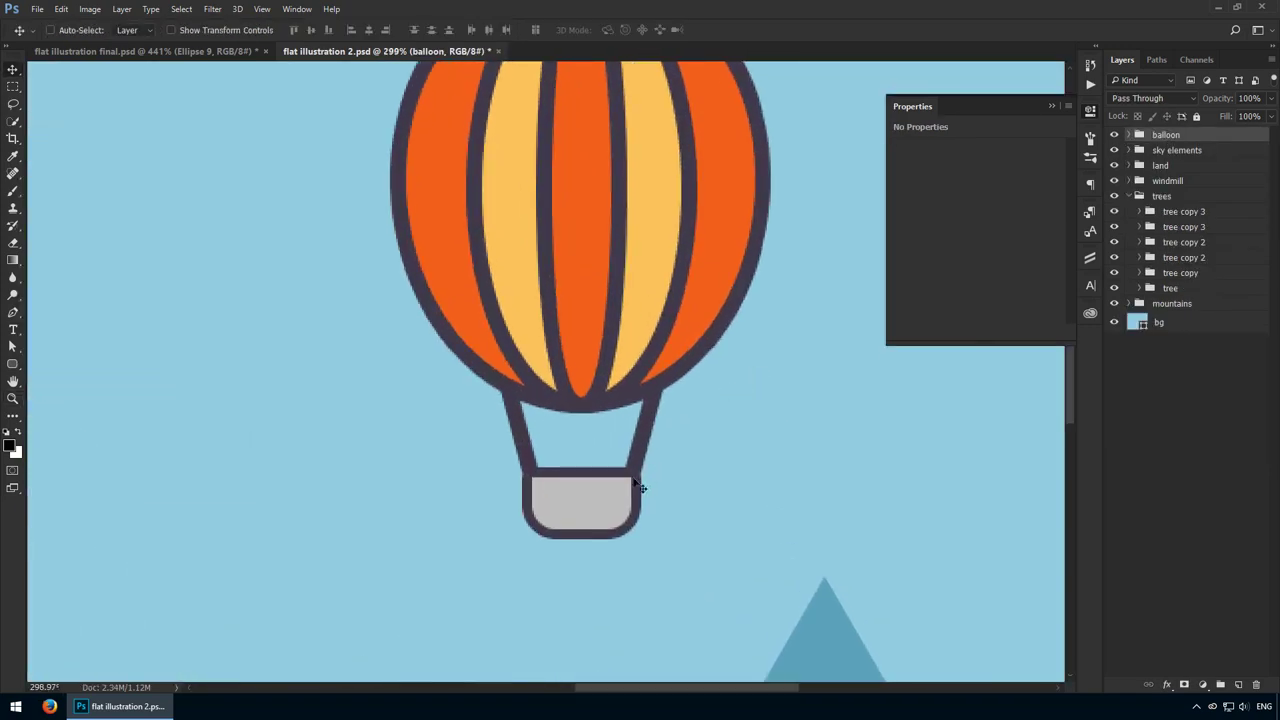
pyautogui.keyDown('ctrl'); pyautogui.click(563, 540); pyautogui.keyUp('ctrl')
pyautogui.moveTo(602, 506); pyautogui.dragTo(640, 506)
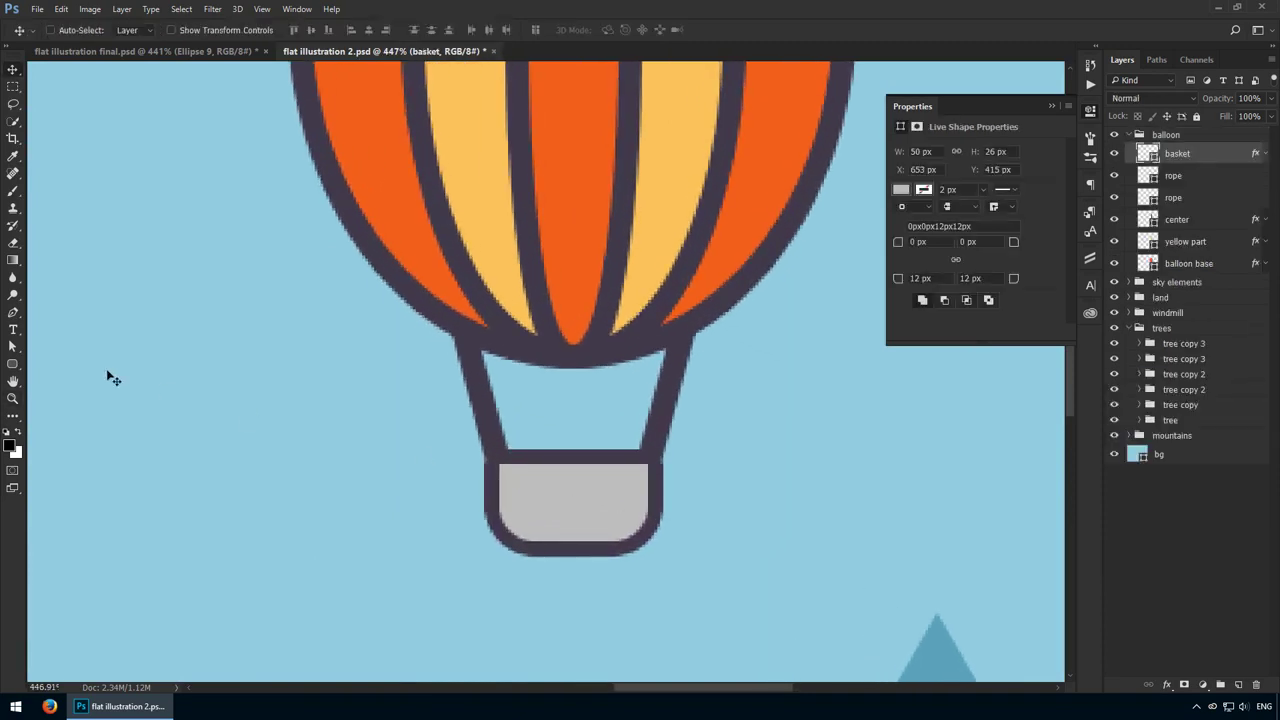
pyautogui.click(16, 365)
pyautogui.click(74, 389)
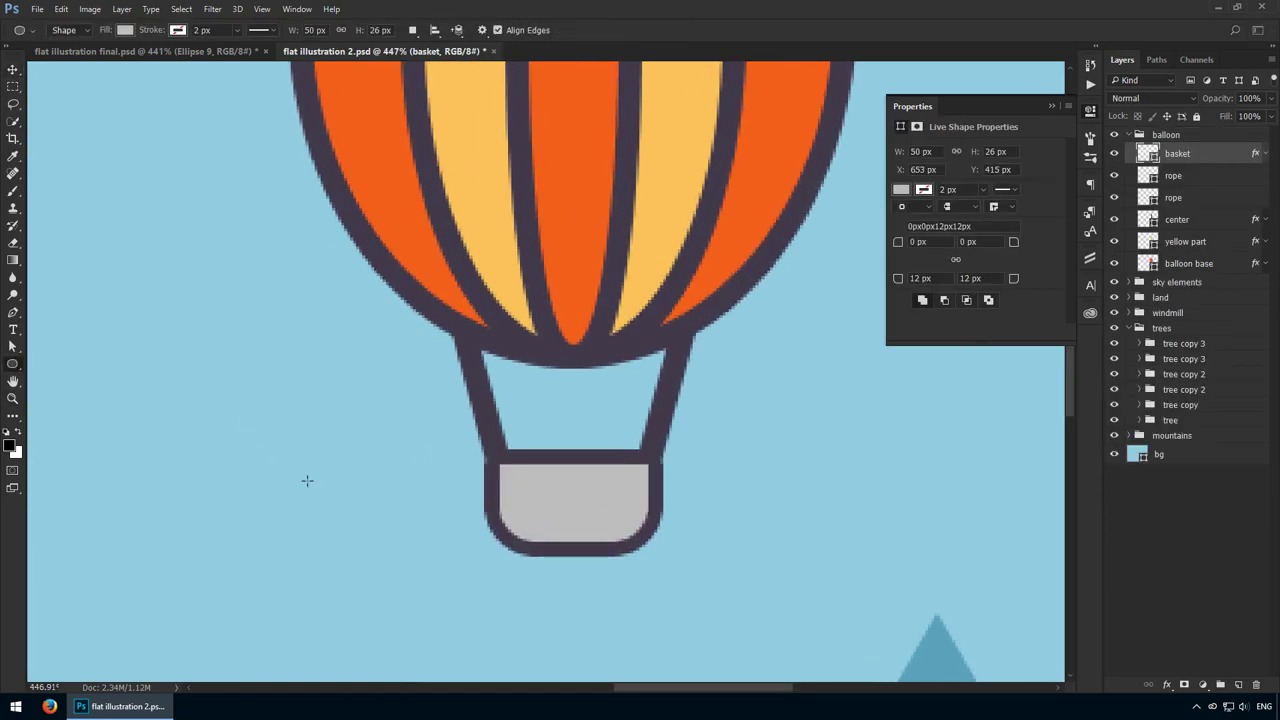
pyautogui.click(307, 481)
pyautogui.press('Tab')
pyautogui.write('8')
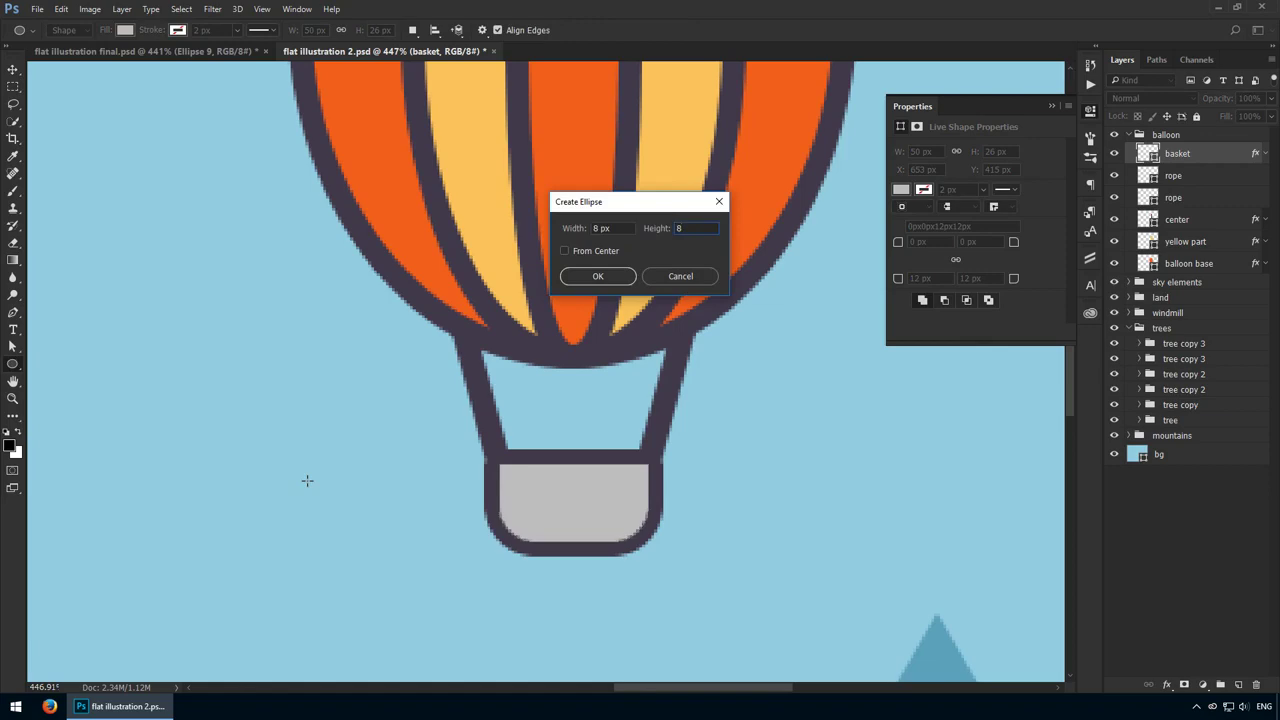
pyautogui.press('Return')
# Raise the small circle's top anchor point by 6 px to form a teardrop 14 px high
pyautogui.moveTo(502, 524); pyautogui.dragTo(554, 551)
pyautogui.moveTo(128, 434); pyautogui.dragTo(320, 495)
pyautogui.press('v')
pyautogui.press('a')
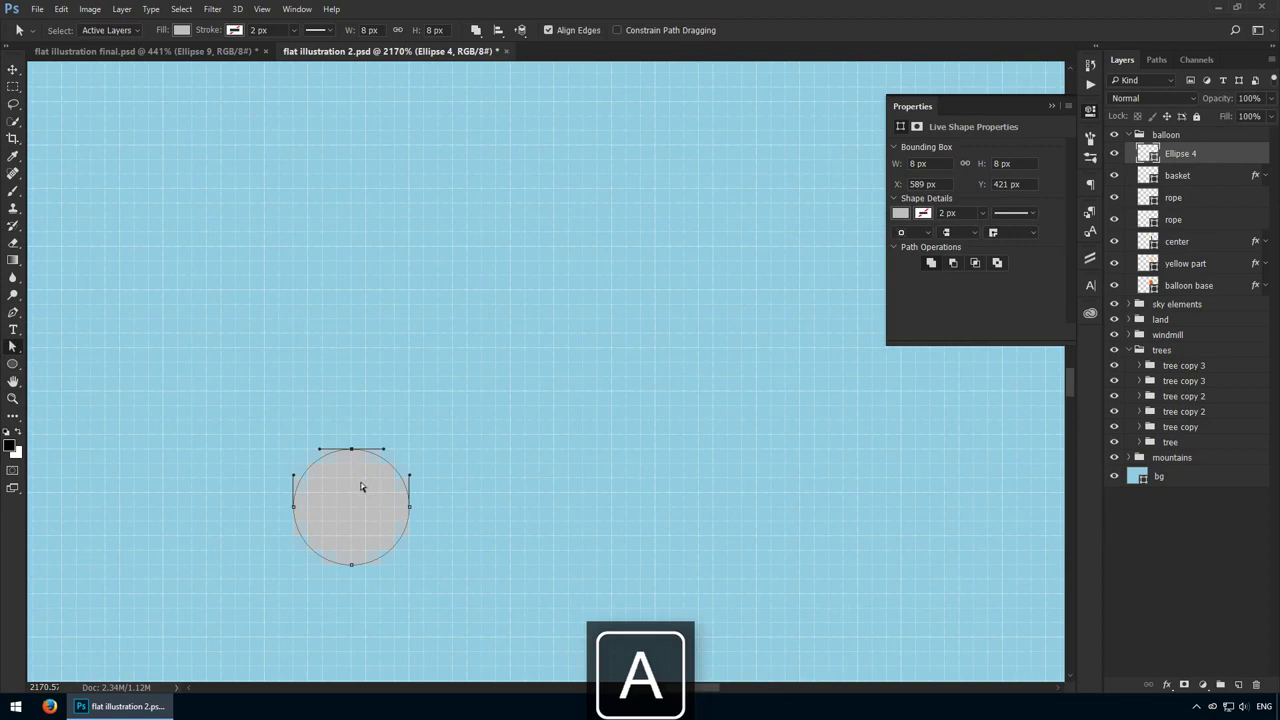
pyautogui.press('Up')
pyautogui.press('Return')
pyautogui.press('Up')
pyautogui.press('Up')
pyautogui.press('Up')
pyautogui.press('Up')
pyautogui.press('Up')
pyautogui.click(304, 375)
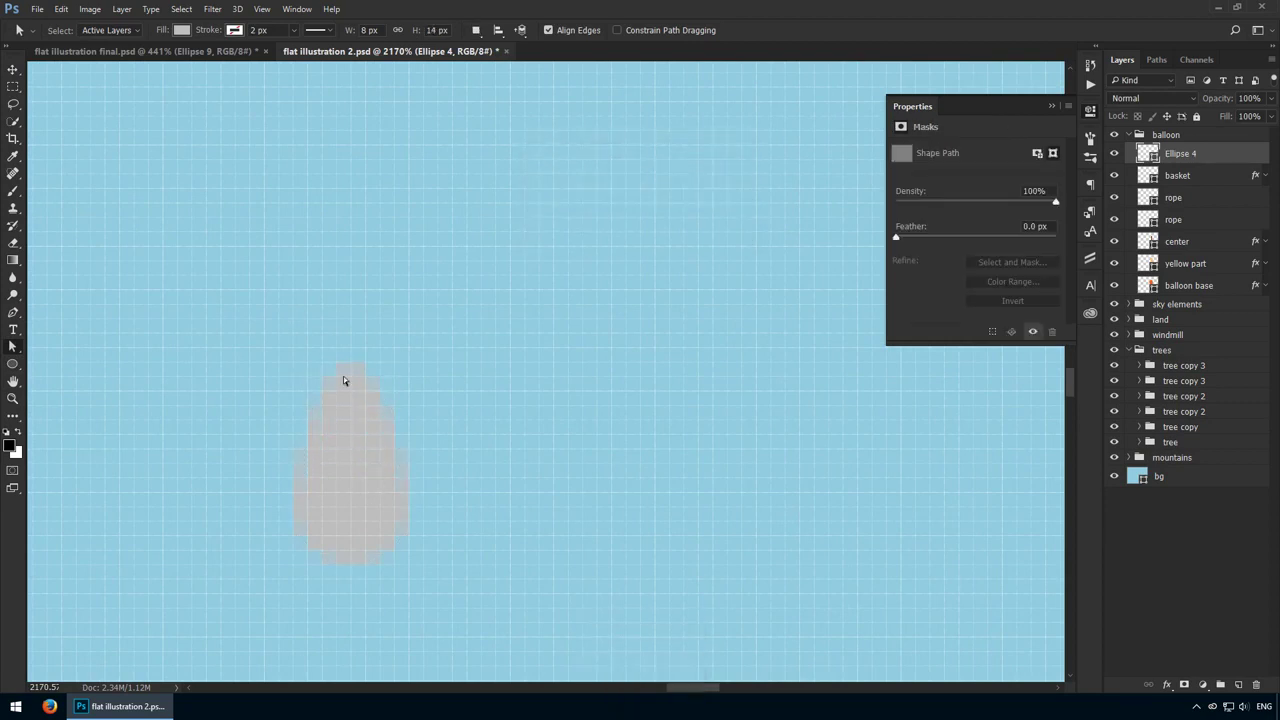
# Change the teardrop's fill colour to the pale yellow #ffe08d
pyautogui.doubleClick(1144, 152)
pyautogui.write('ffe08d')
pyautogui.press('Return')
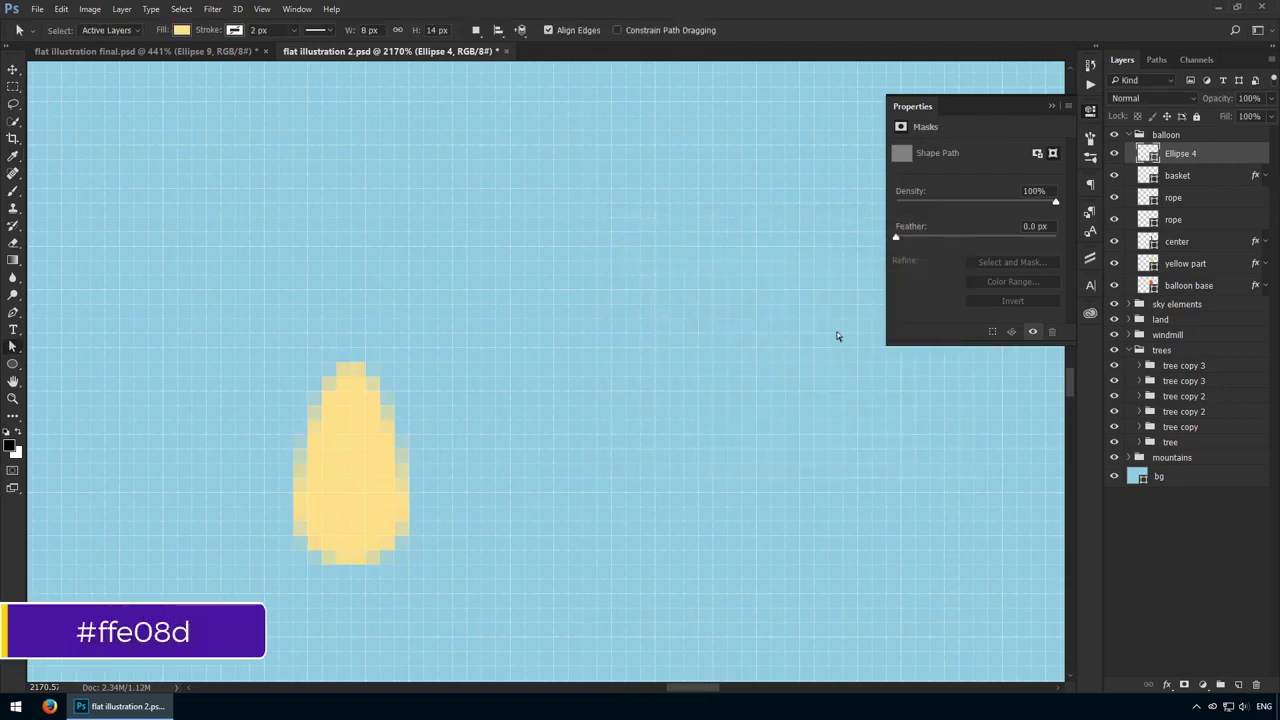
# Create a rectangle 2 px wide and 6 px high in the sky just above the yellow teardrop
pyautogui.hotkey('ctrl', '1')
pyautogui.rightClick(13, 366)
pyautogui.click(50, 367)
pyautogui.moveTo(609, 367); pyautogui.dragTo(710, 414)
pyautogui.click(528, 372)
pyautogui.write('2')
pyautogui.press('Tab')
pyautogui.write('6')
pyautogui.press('Return')
pyautogui.press('v')
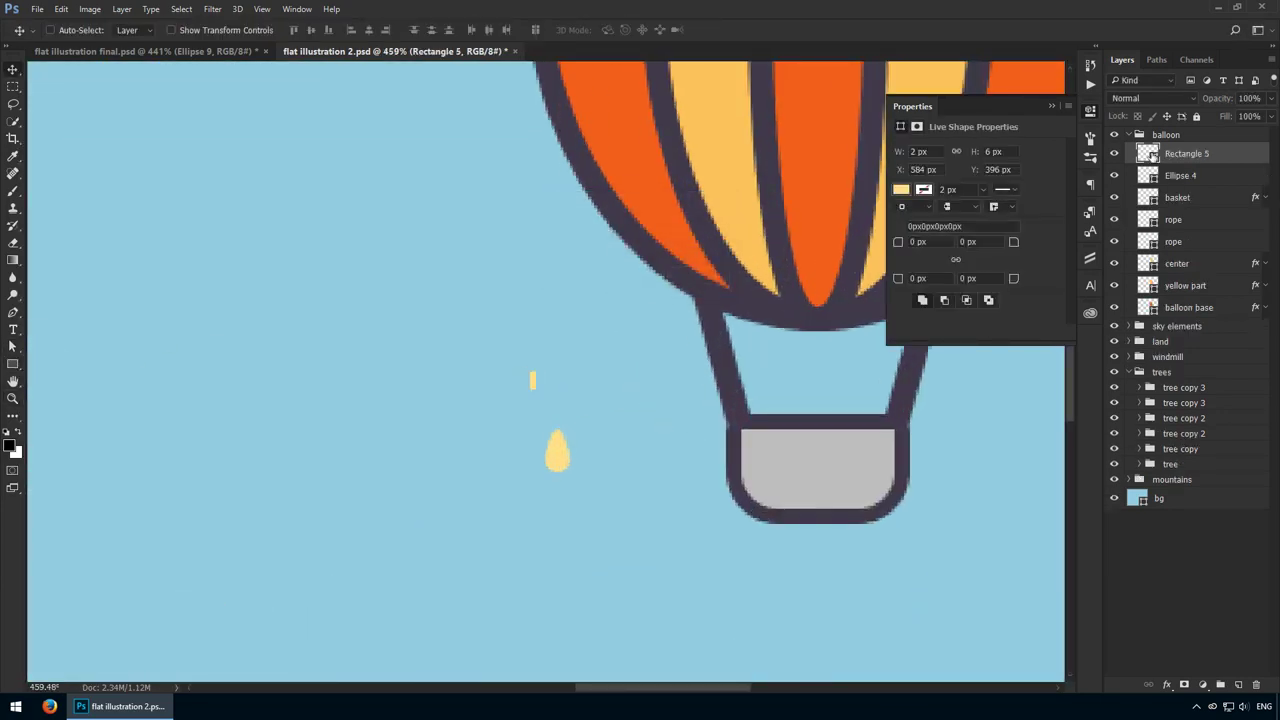
# Fill the small rectangle with the orange #fc622a and place it centred on the tip of the yellow teardrop
pyautogui.doubleClick(1152, 155)
pyautogui.click(636, 144)
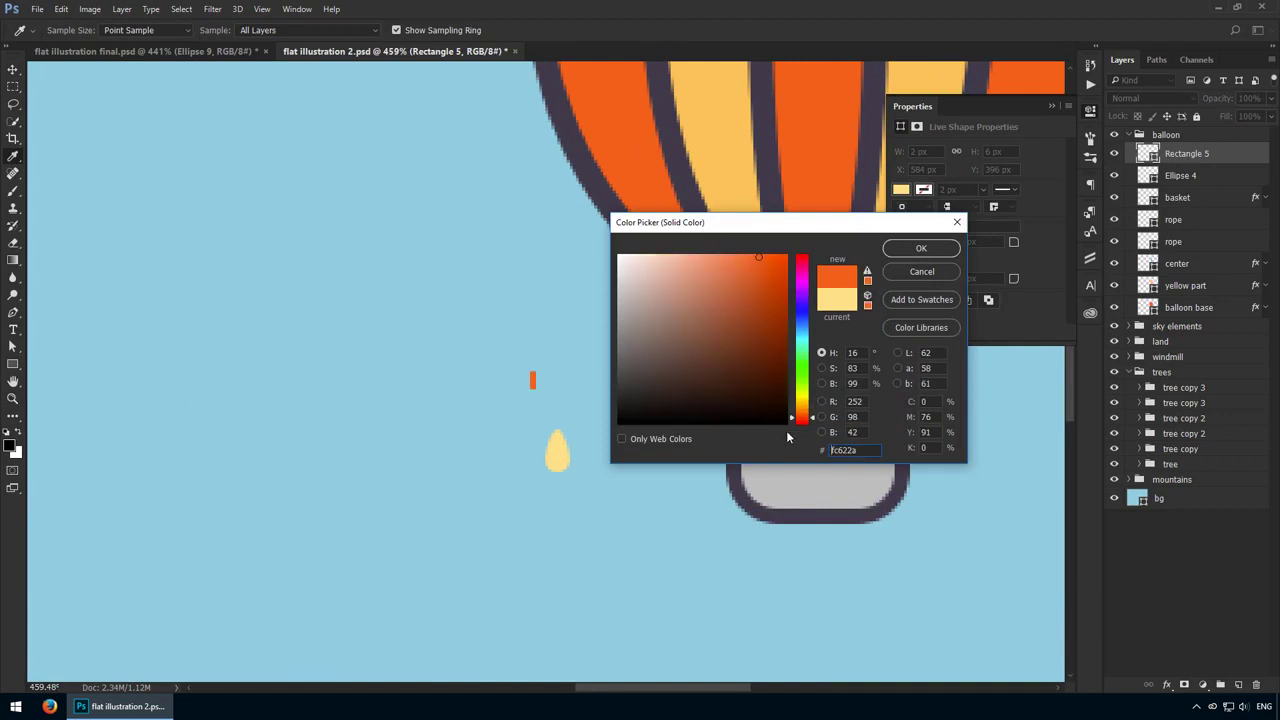
pyautogui.click(910, 255)
pyautogui.scroll(3, 623, 463)
pyautogui.moveTo(354, 218); pyautogui.dragTo(442, 383)
pyautogui.scroll(3, 434, 403)
# Move the rectangle and teardrop together closer to the basket and group the two layers
pyautogui.keyDown('shift'); pyautogui.click(1196, 181); pyautogui.keyUp('shift')
pyautogui.hotkey('ctrl', '1')
pyautogui.moveTo(582, 322); pyautogui.dragTo(680, 345)
pyautogui.scroll(2, 679, 344)
pyautogui.press('v')
pyautogui.hotkey('ctrl', 'g')
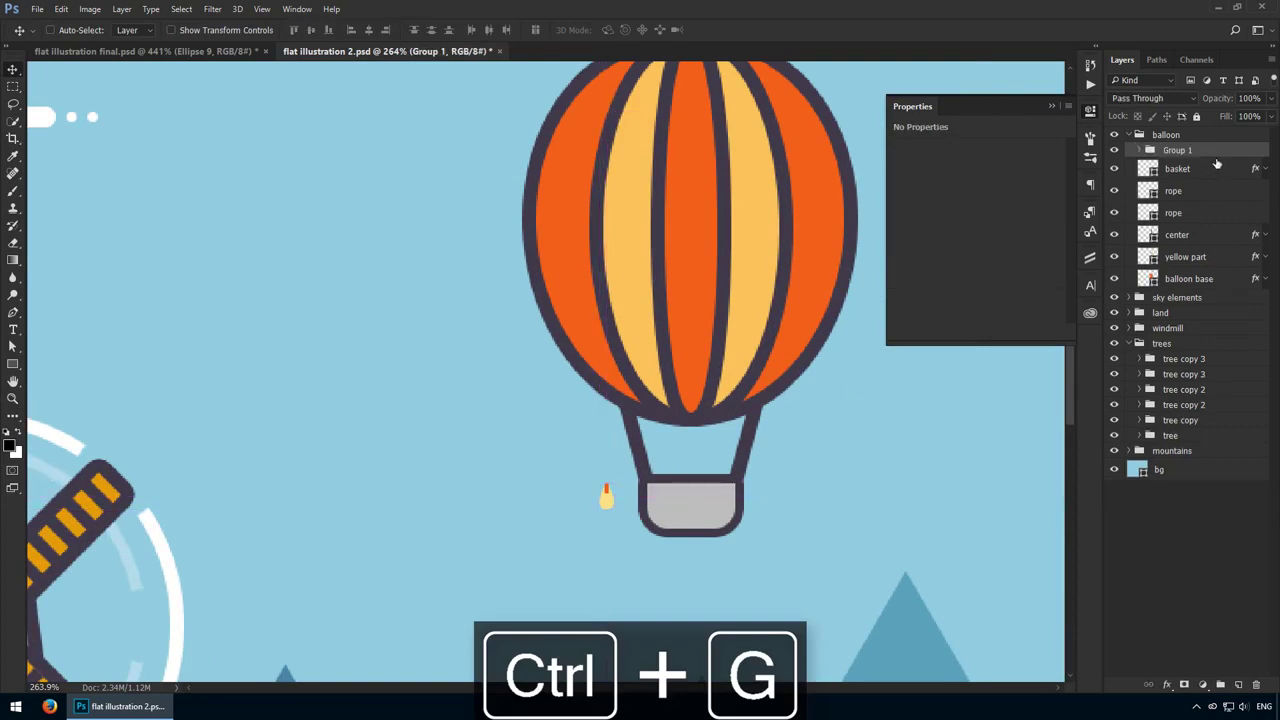
# Paste the copied outline style onto the new group and set its stroke size to 3 px
pyautogui.rightClick(1200, 152)
pyautogui.click(1140, 427)
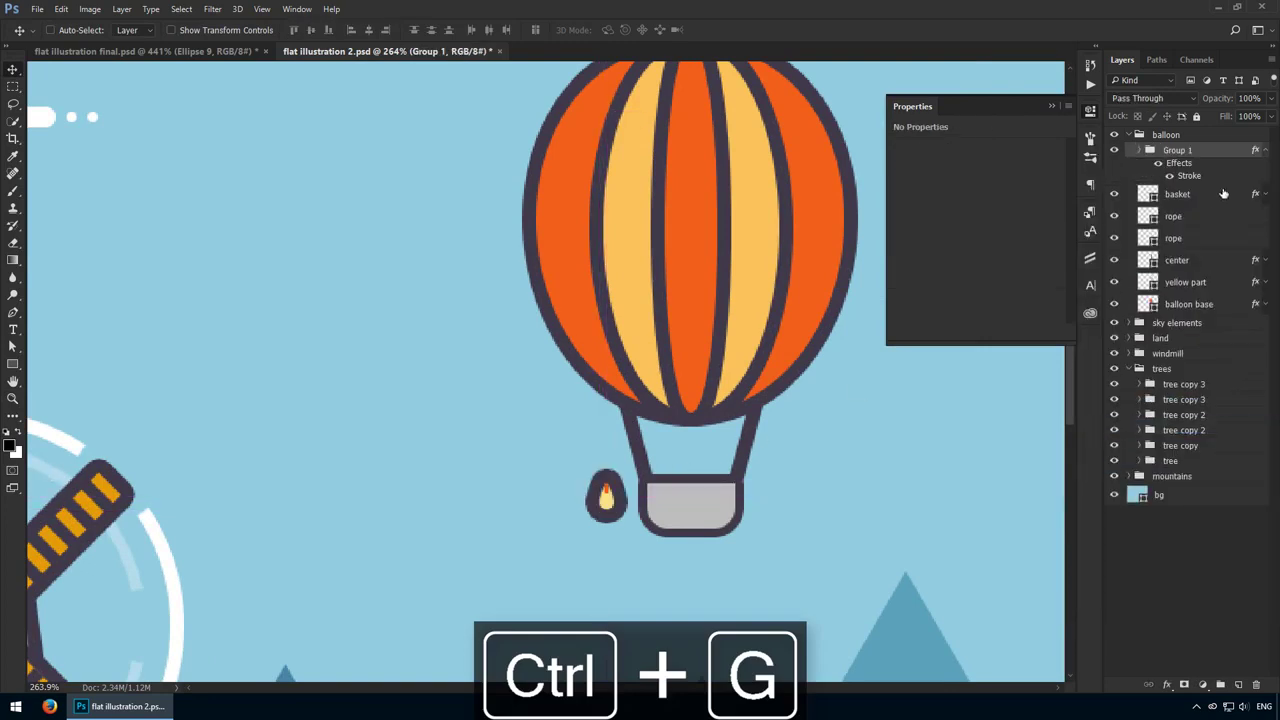
pyautogui.doubleClick(1188, 176)
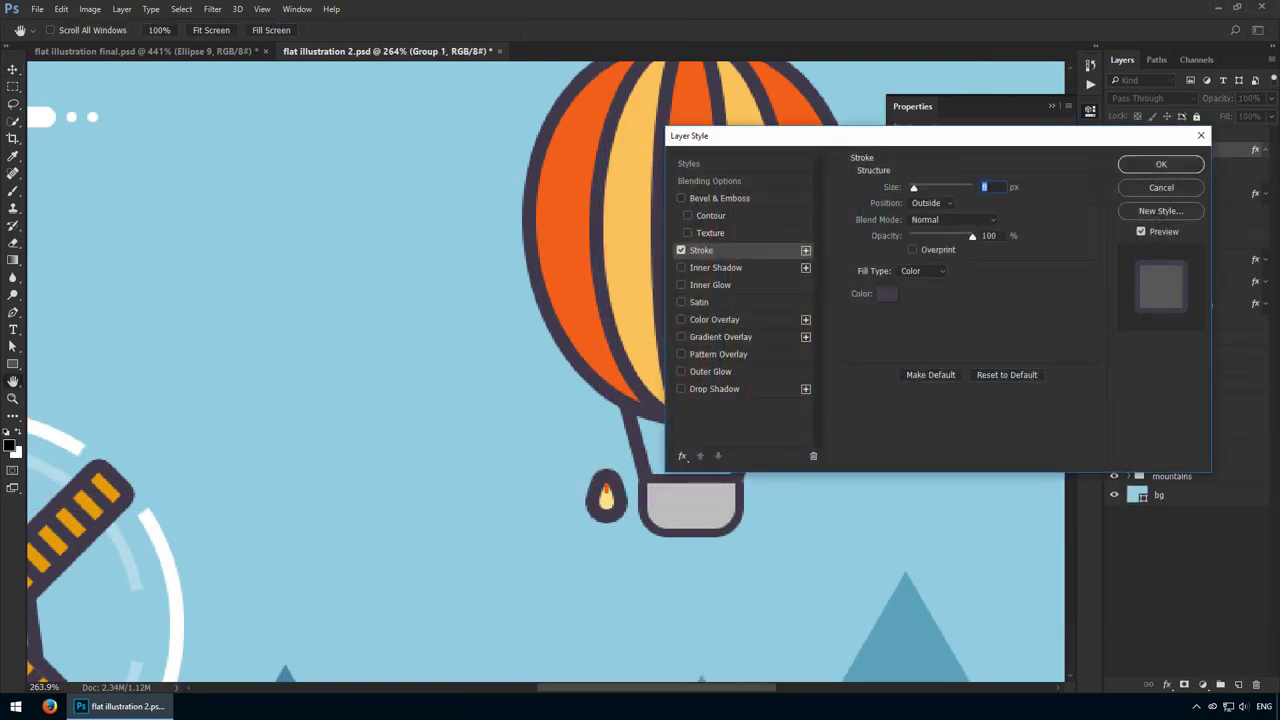
pyautogui.press('Down')
pyautogui.press('Down')
pyautogui.press('Down')
pyautogui.press('Down')
pyautogui.press('Down')
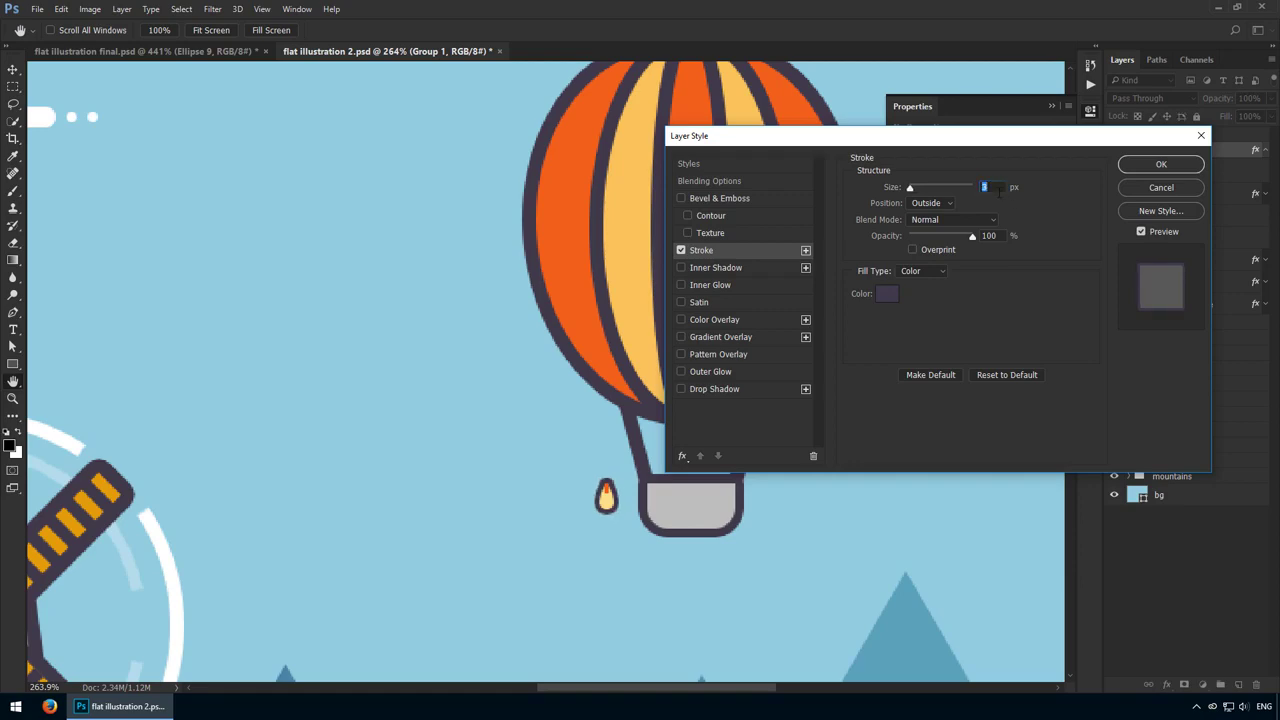
pyautogui.press('Down')
pyautogui.press('Return')
# Raise the orange rectangle by 3 px so that it projects above the teardrop's tip
pyautogui.press('z')
pyautogui.moveTo(714, 496); pyautogui.dragTo(850, 492)
pyautogui.moveTo(223, 446); pyautogui.dragTo(268, 450)
pyautogui.press('v')
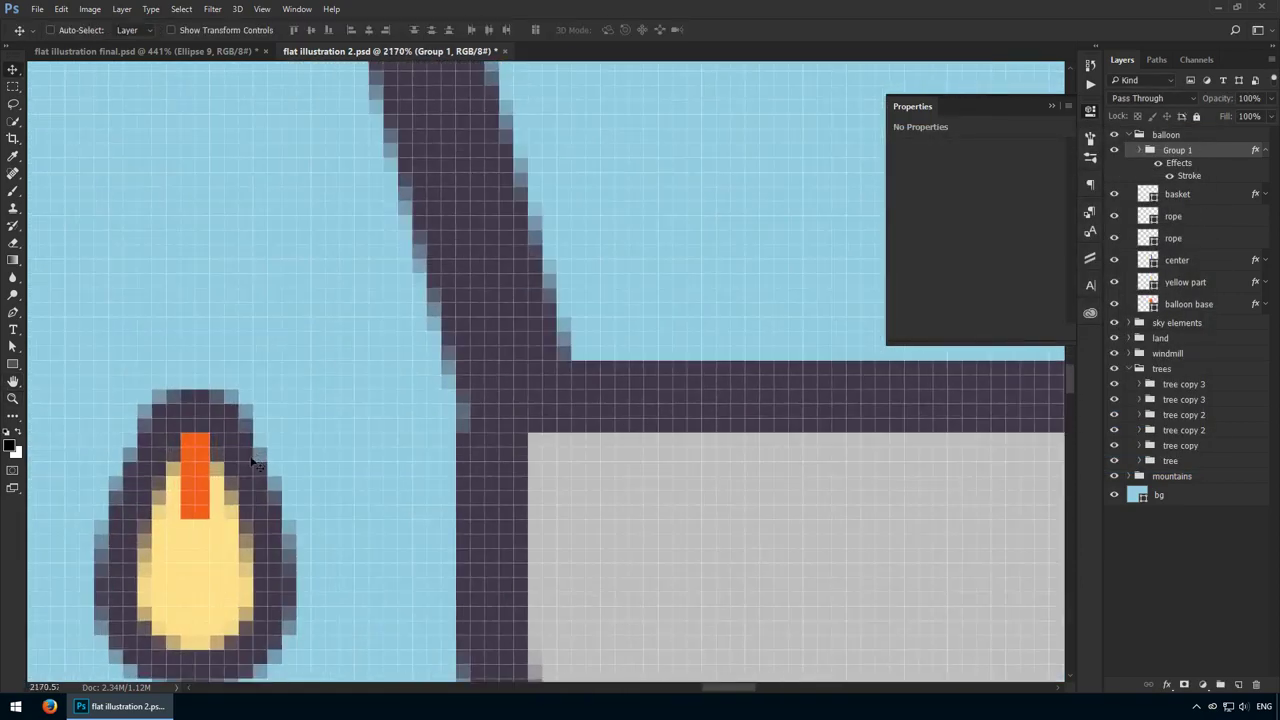
pyautogui.keyDown('ctrl'); pyautogui.click(205, 480); pyautogui.keyUp('ctrl')
pyautogui.moveTo(205, 480); pyautogui.dragTo(203, 438)
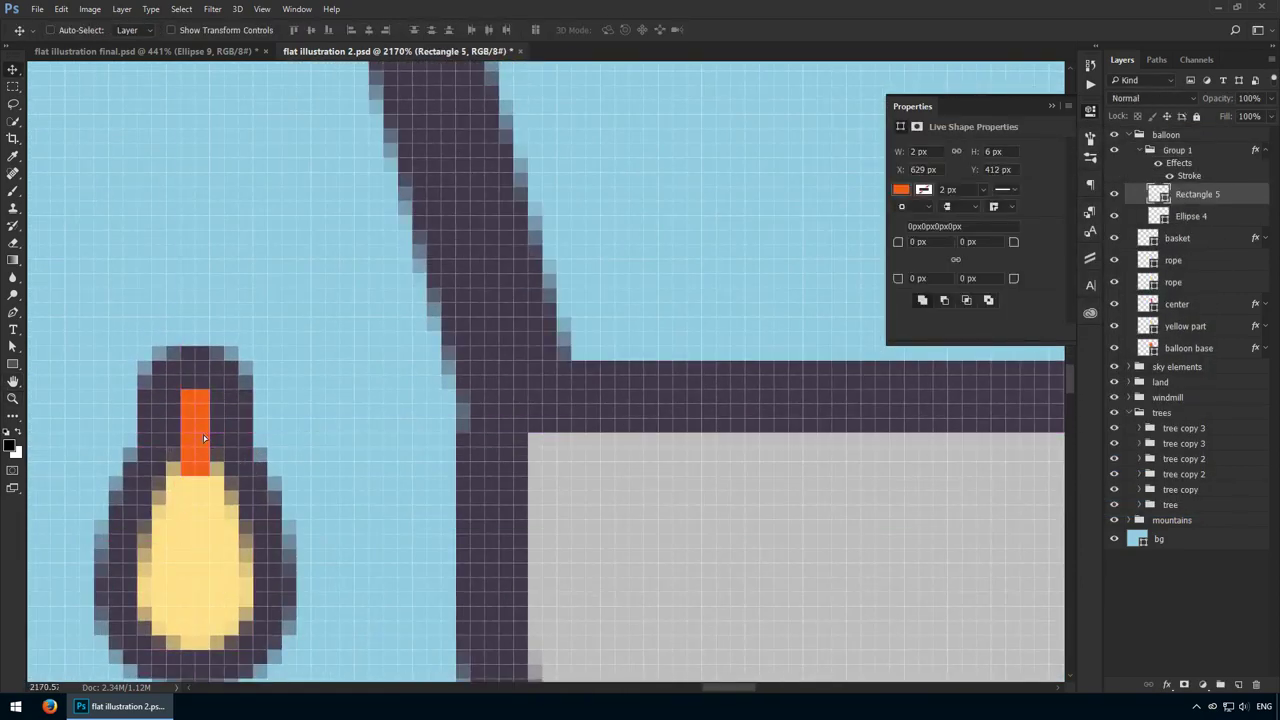
# Rename the teardrop group as sandbag and collapse it along with its effects list
pyautogui.click(1145, 149)
pyautogui.doubleClick(1178, 150)
pyautogui.write('sandbag')
pyautogui.press('Return')
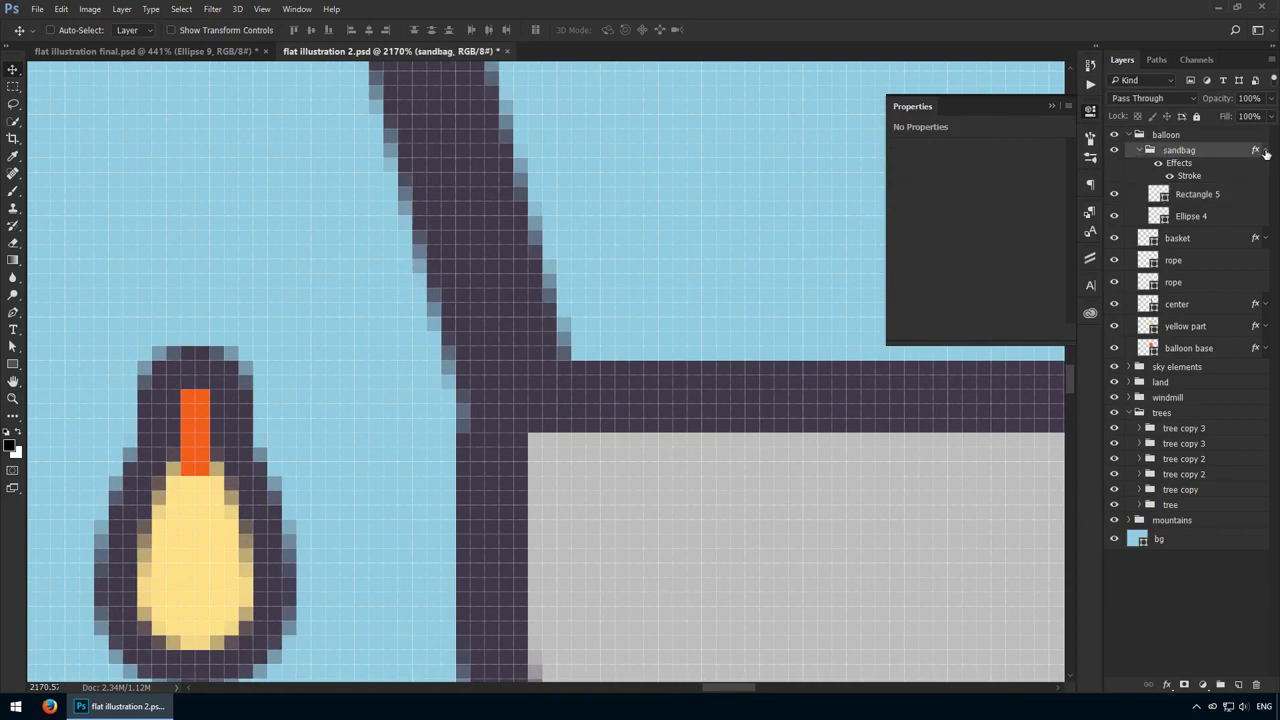
pyautogui.click(1266, 151)
pyautogui.click(1139, 150)
# Place the sandbag on the left part of the basket and duplicate it 24 px to the right
pyautogui.moveTo(294, 388); pyautogui.dragTo(815, 488)
pyautogui.moveTo(815, 488); pyautogui.dragTo(451, 279)
pyautogui.moveTo(370, 286); pyautogui.dragTo(366, 232)
pyautogui.press('ctrl')
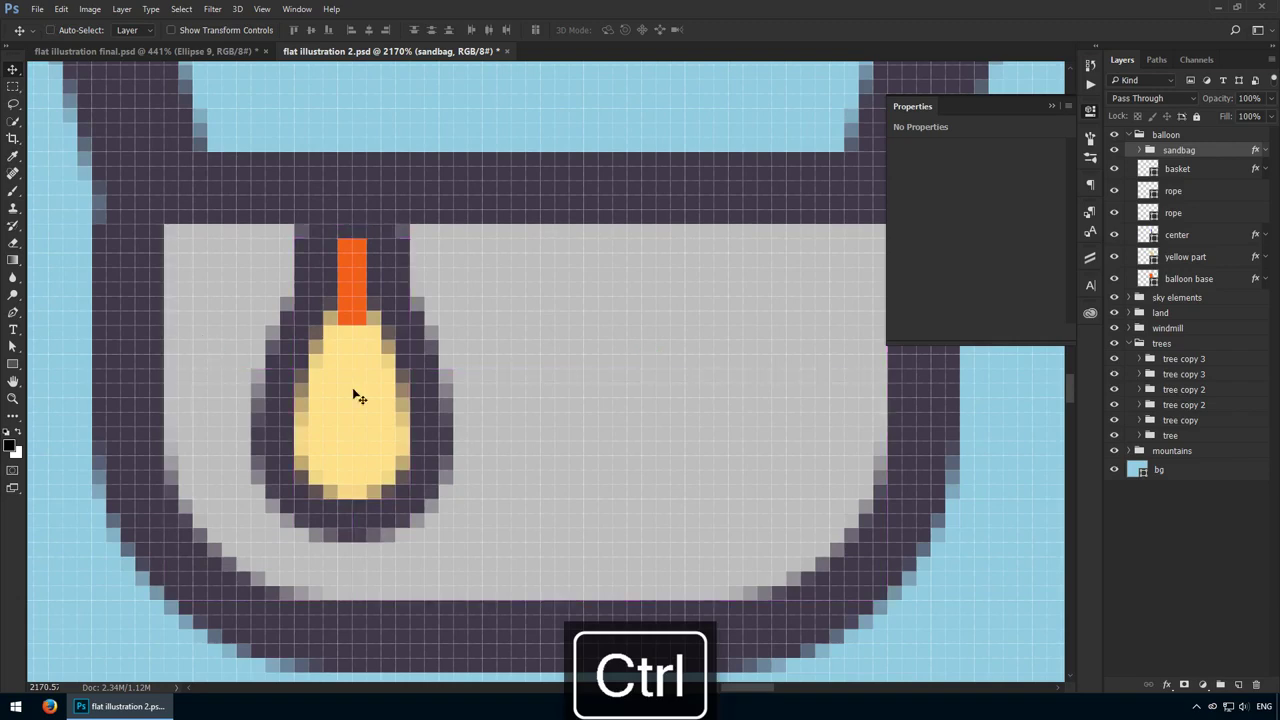
pyautogui.moveTo(359, 396); pyautogui.dragTo(707, 396)
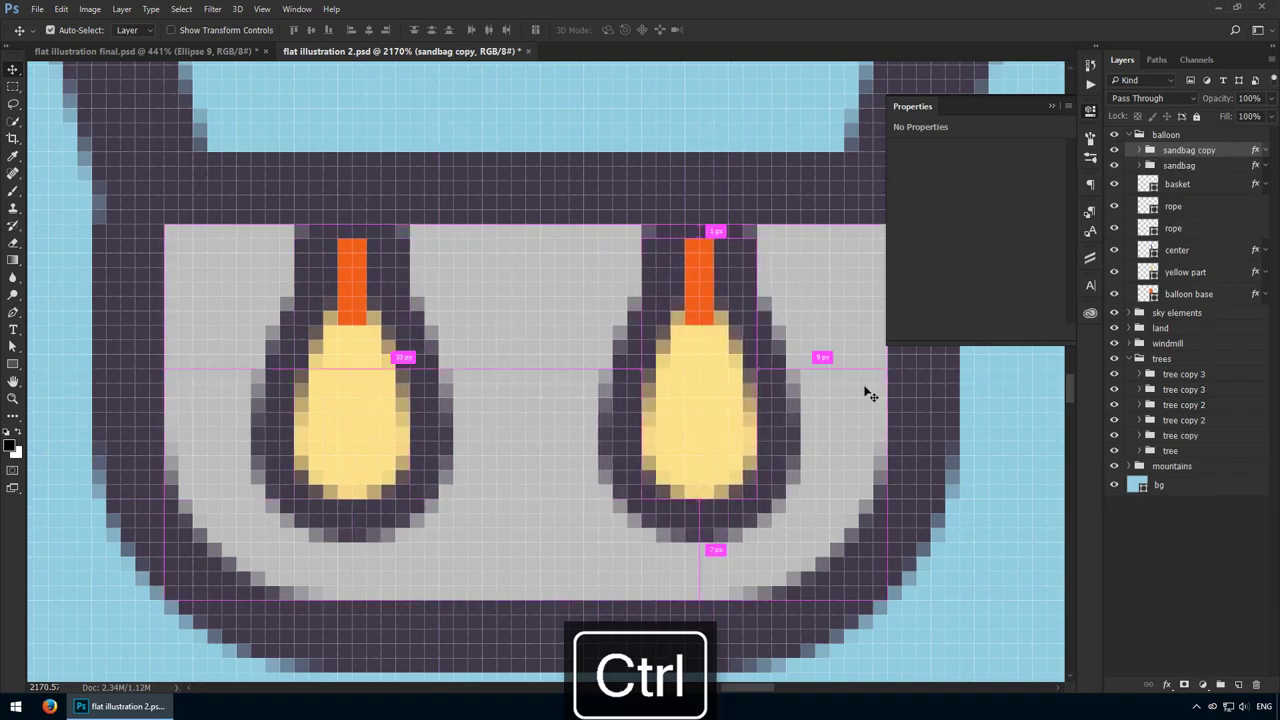
pyautogui.scroll(-10, 868, 395)
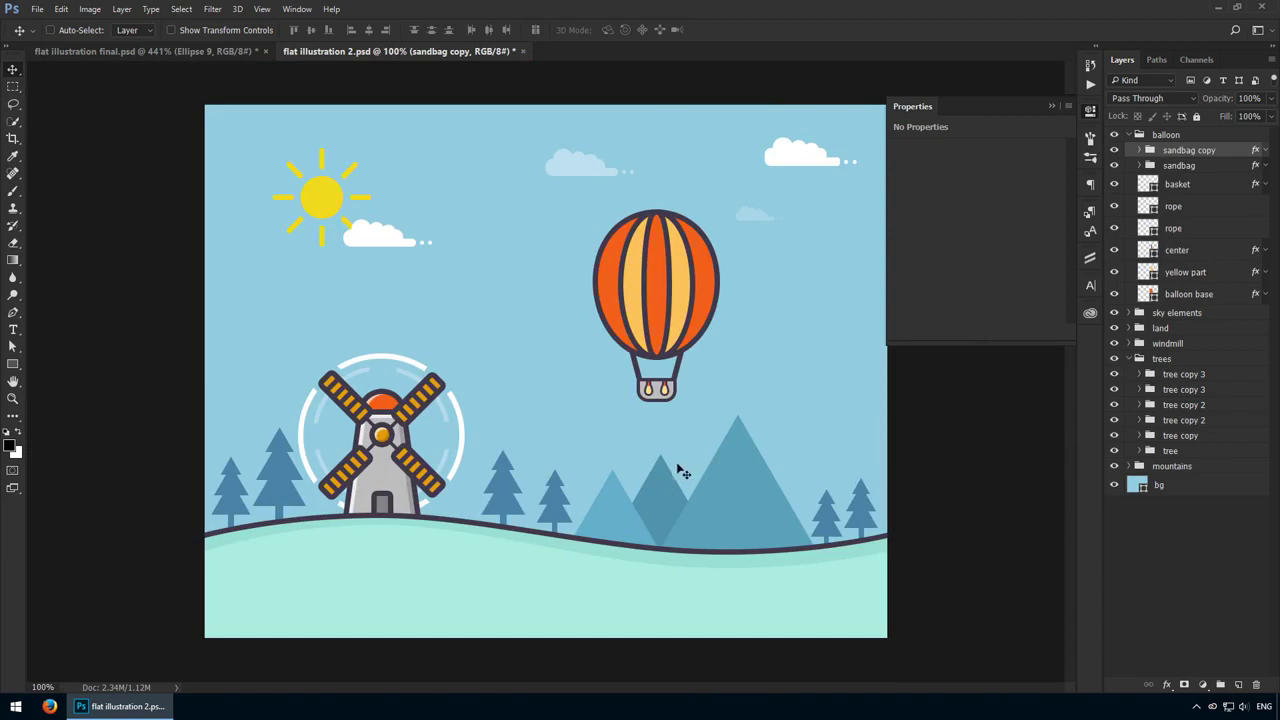
# Compare the illustration with the balloon group hidden and shown, and collapse the group
pyautogui.press('z')
pyautogui.moveTo(786, 323); pyautogui.dragTo(819, 347)
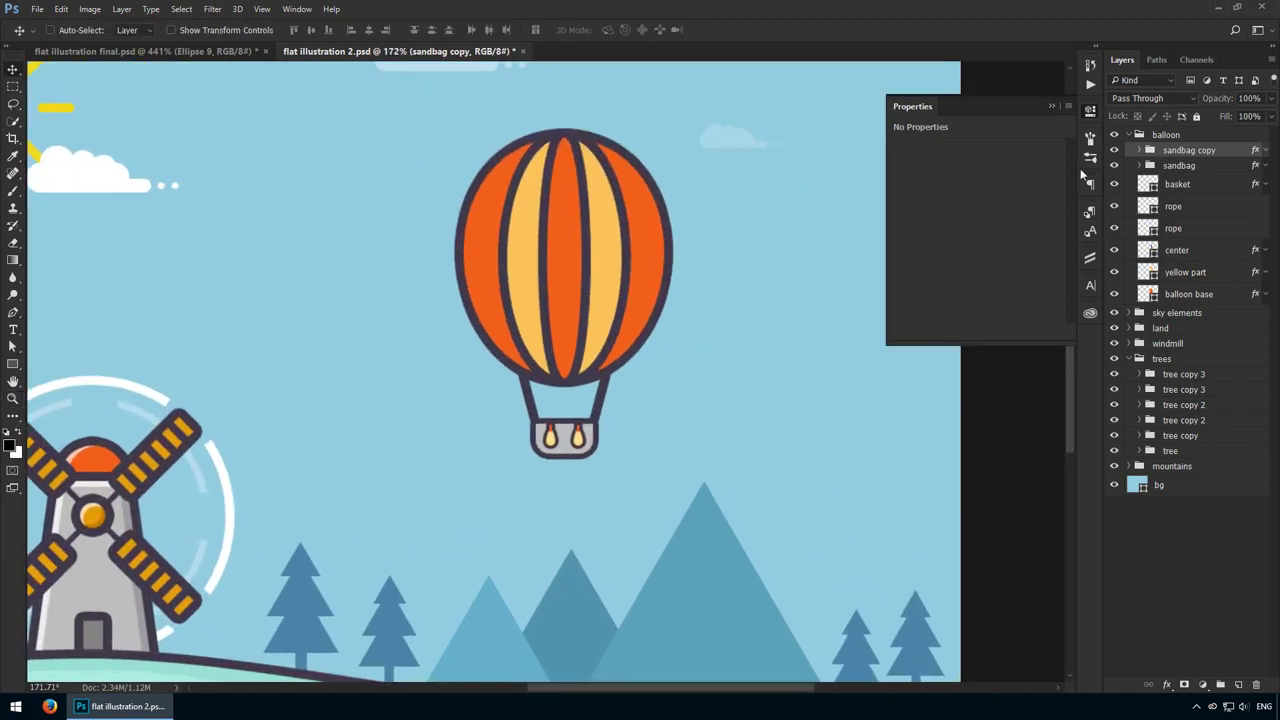
pyautogui.click(1116, 135)
pyautogui.click(1116, 135)
pyautogui.click(1130, 134)
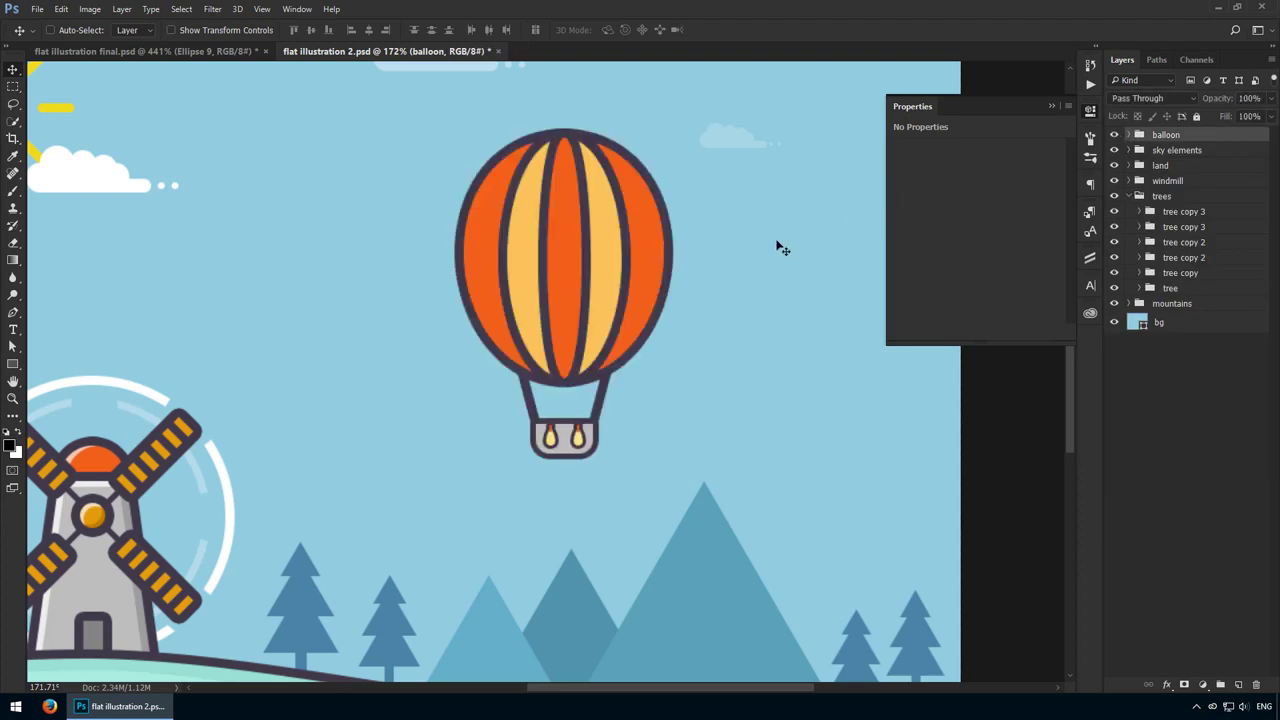
pyautogui.click(1090, 116)
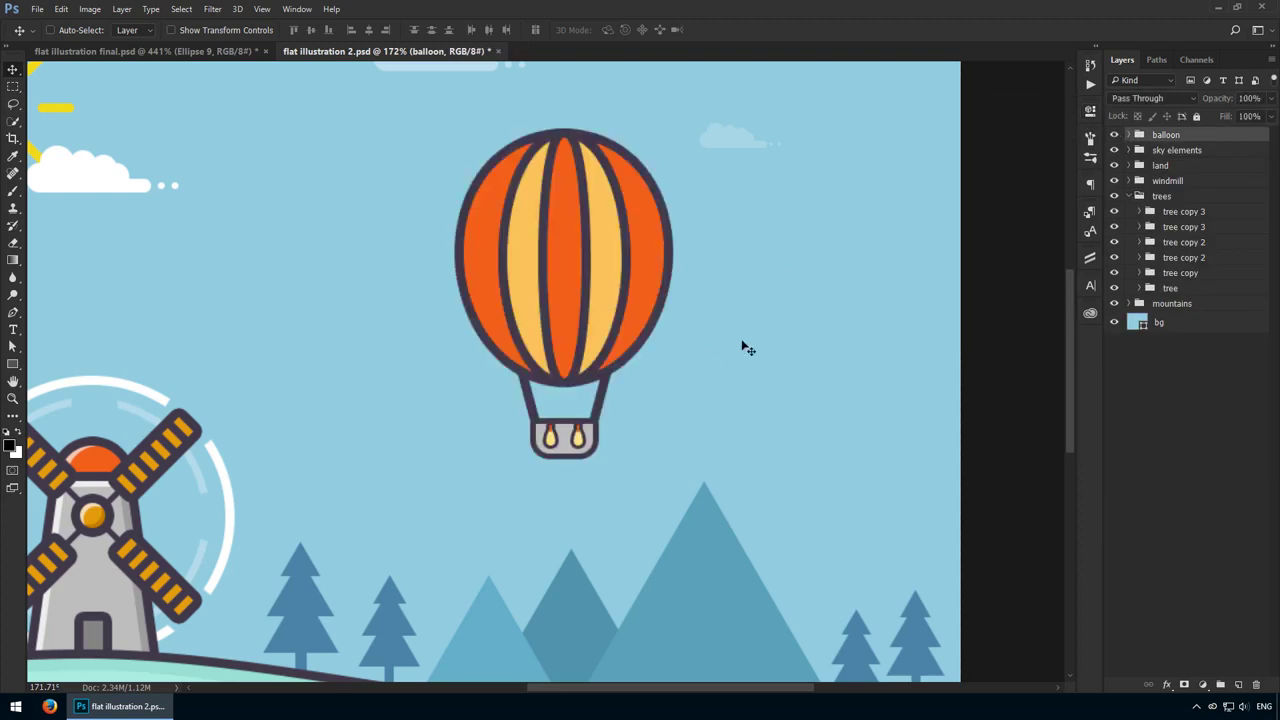
pyautogui.hotkey('ctrl', '1')
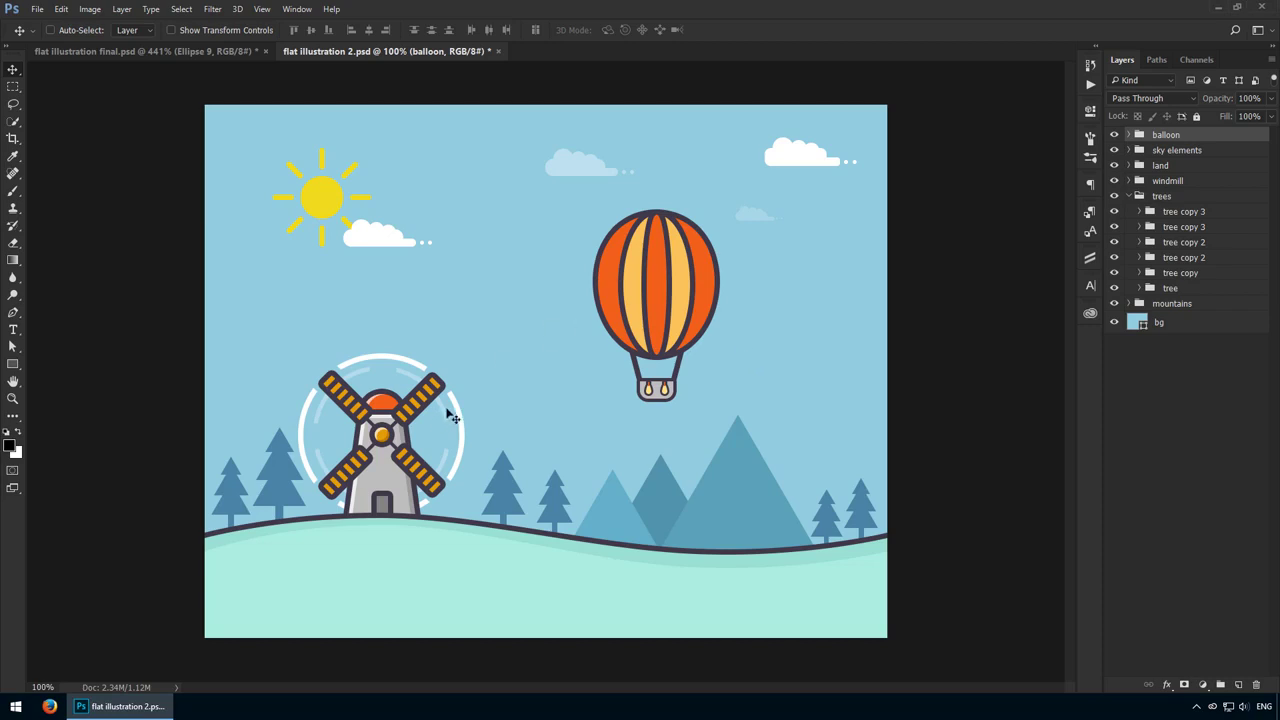
# Create a rounded rectangle 60 px wide and 8 px high in the sky to the right of the balloon
pyautogui.click(13, 364)
pyautogui.click(60, 378)
pyautogui.press('z')
pyautogui.moveTo(750, 286); pyautogui.dragTo(850, 284)
pyautogui.moveTo(852, 285); pyautogui.dragTo(596, 298)
pyautogui.click(583, 291)
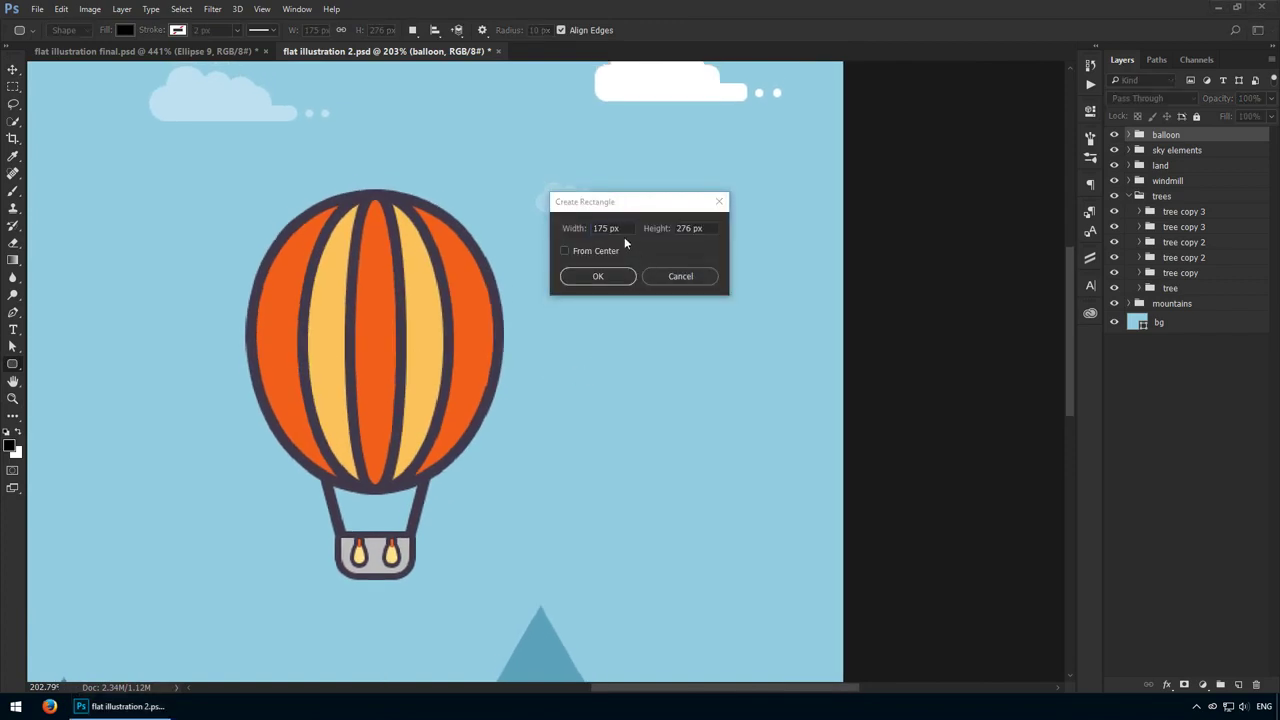
pyautogui.write('60')
pyautogui.press('Tab')
pyautogui.write('8')
pyautogui.press('Return')
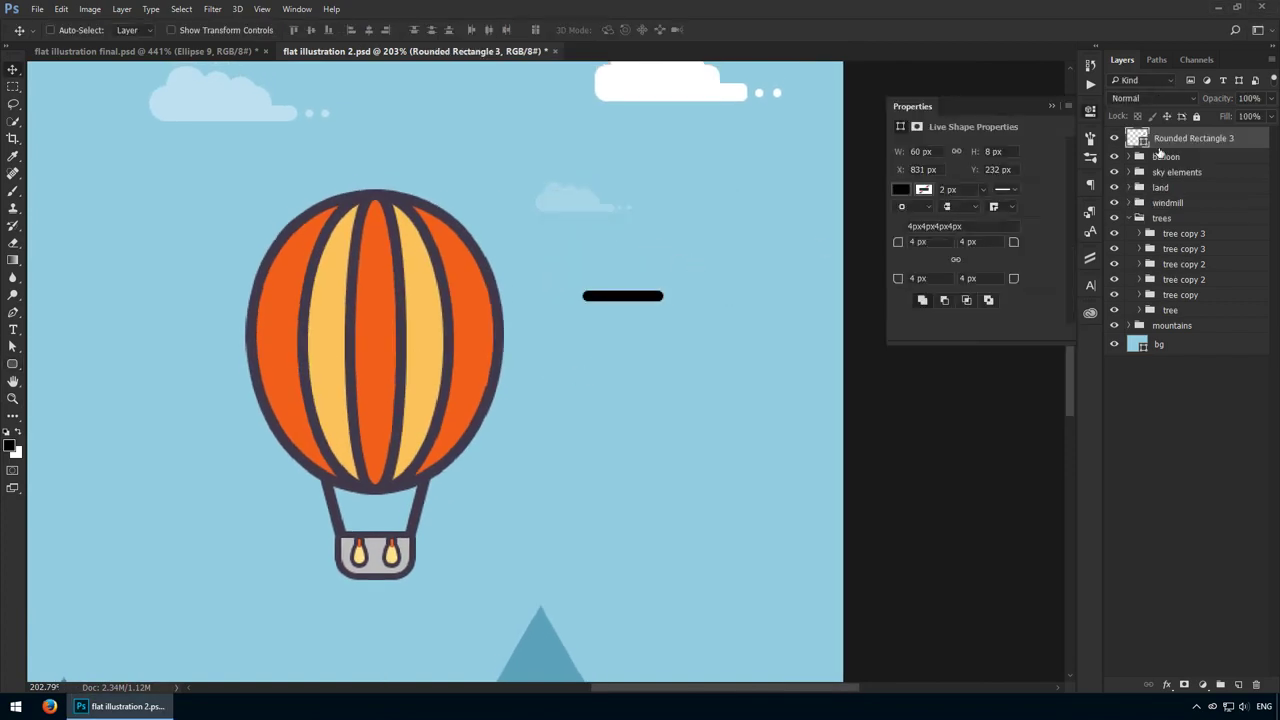
# Change the rounded bar's fill colour to white
pyautogui.doubleClick(1136, 140)
pyautogui.moveTo(690, 302); pyautogui.dragTo(351, 73)
pyautogui.press('Return')
# Centre the white bar vertically on the balloon envelope, with its left edge at X 798 px
pyautogui.moveTo(619, 299); pyautogui.dragTo(540, 297)
pyautogui.press('m')
pyautogui.moveTo(374, 185); pyautogui.dragTo(389, 497)
pyautogui.press('v')
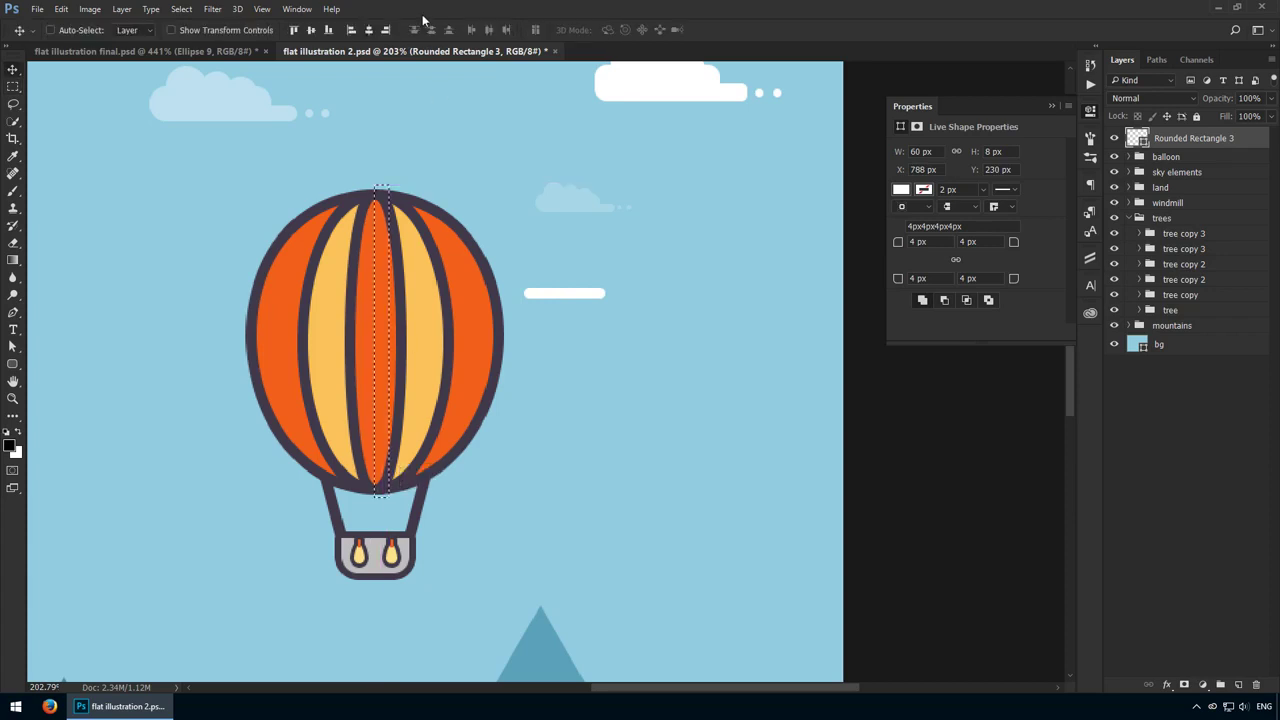
pyautogui.click(317, 31)
pyautogui.hotkey('ctrl', 'd')
pyautogui.moveTo(578, 334); pyautogui.dragTo(592, 336)
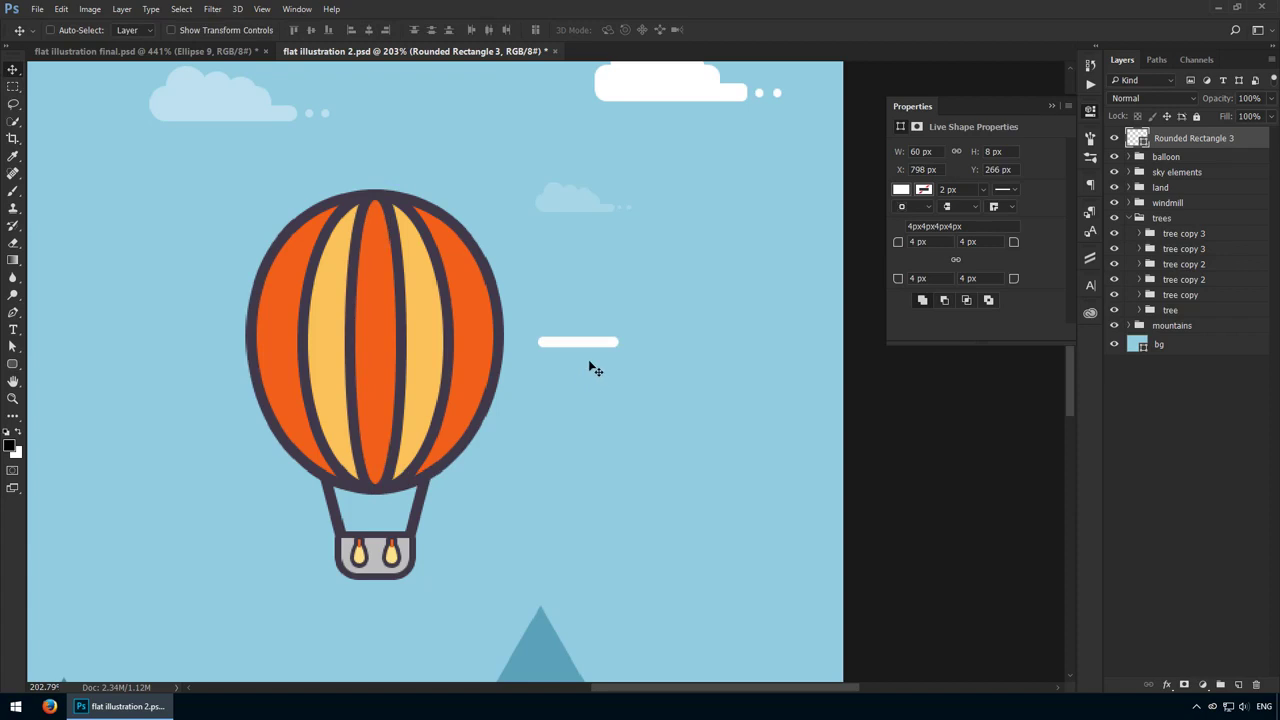
# Create a 4 × 4 px white circle just past the bar's right end, at the bar's mid-height
pyautogui.press('u')
pyautogui.scroll(5, 663, 357)
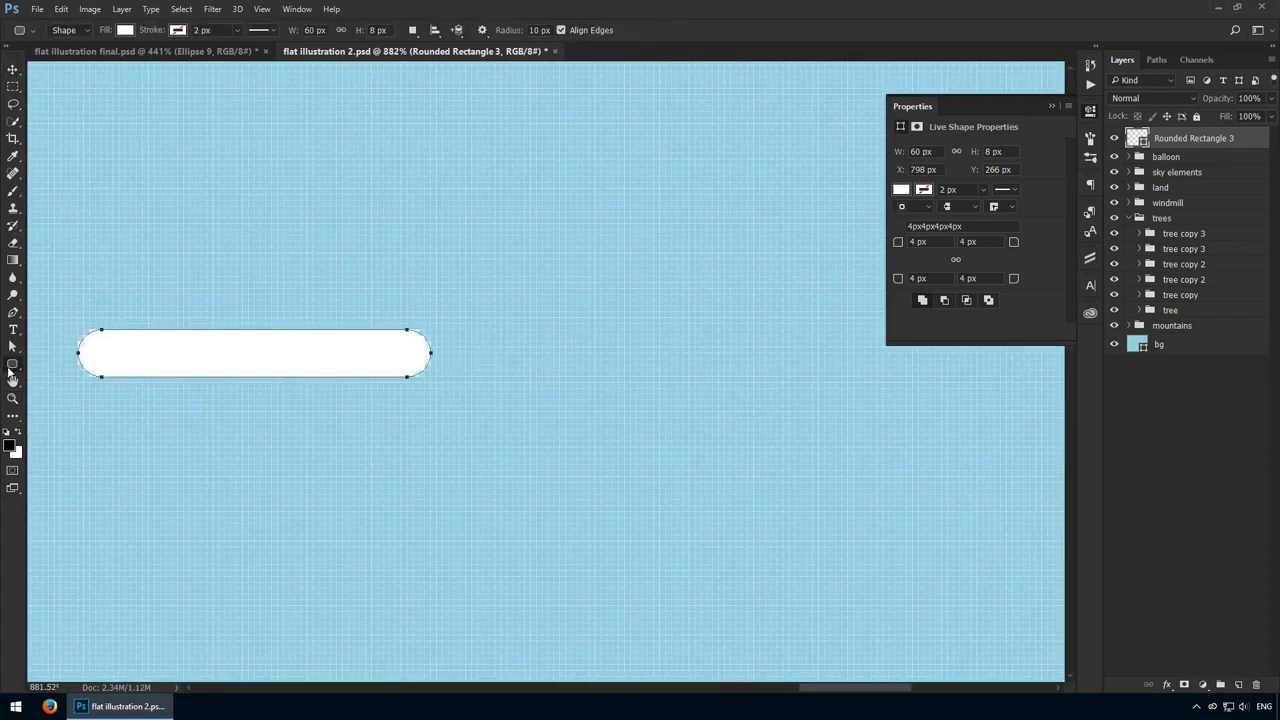
pyautogui.rightClick(12, 373)
pyautogui.click(70, 397)
pyautogui.click(462, 378)
pyautogui.press('Tab')
pyautogui.write('4')
pyautogui.press('Return')
pyautogui.press('v')
pyautogui.moveTo(506, 380); pyautogui.dragTo(509, 350)
# Duplicate the white bar and its dot 21 px below the originals
pyautogui.keyDown('ctrl'); pyautogui.keyDown('shift'); pyautogui.click(377, 350); pyautogui.keyUp('shift'); pyautogui.keyUp('ctrl')
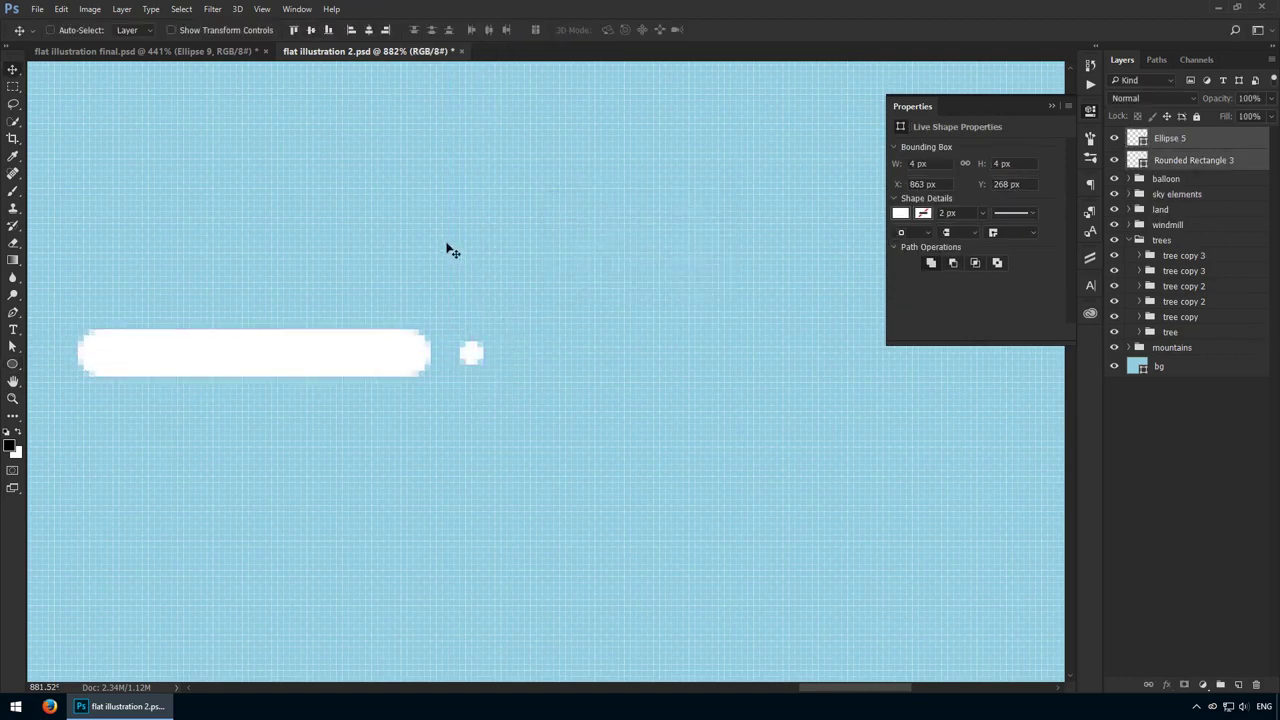
pyautogui.moveTo(411, 280); pyautogui.dragTo(609, 223)
pyautogui.moveTo(548, 293); pyautogui.dragTo(546, 418)
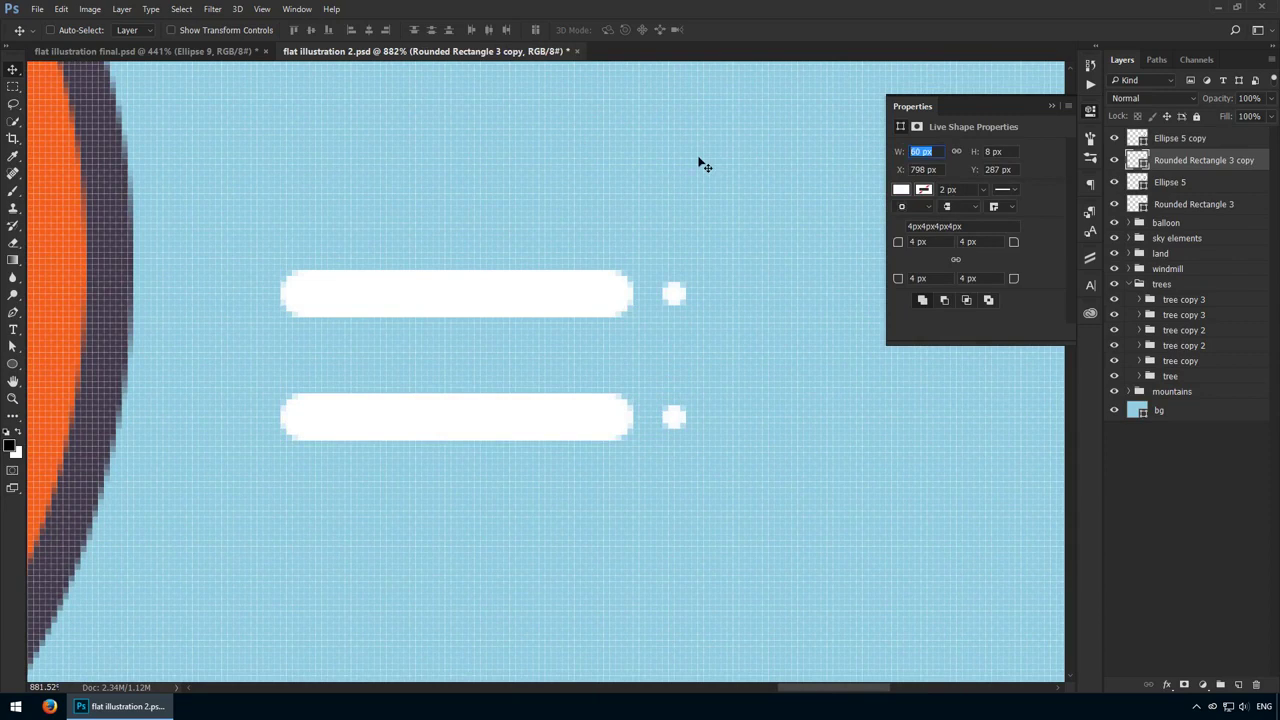
# Shorten the lower bar to 30 px wide and place two dots in line after its right end
pyautogui.write('30')
pyautogui.press('Return')
pyautogui.press('ctrl')
pyautogui.moveTo(674, 420); pyautogui.dragTo(566, 426)
# Fine-tune the alignment and spacing of the two dots beside the short bar
pyautogui.keyDown('ctrl'); pyautogui.click(508, 419); pyautogui.keyUp('ctrl')
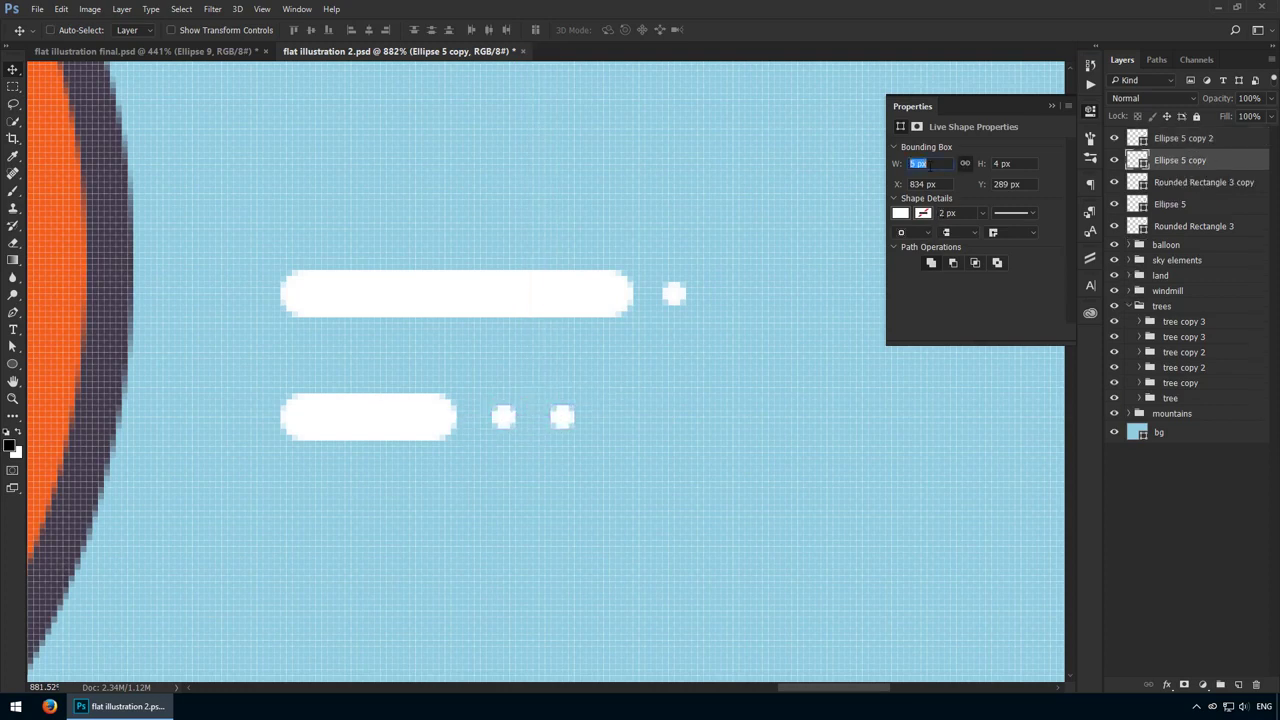
pyautogui.moveTo(510, 368); pyautogui.dragTo(501, 363)
pyautogui.keyDown('ctrl'); pyautogui.keyDown('shift'); pyautogui.click(430, 418); pyautogui.keyUp('shift'); pyautogui.keyUp('ctrl')
pyautogui.moveTo(510, 427)
pyautogui.mouseDown()
pyautogui.moveTo(480, 427)
pyautogui.moveTo(508, 423)
pyautogui.mouseUp()
pyautogui.press('Right')
pyautogui.press('Right')
pyautogui.press('Right')
pyautogui.press('Right')
pyautogui.press('Right')
pyautogui.keyDown('ctrl'); pyautogui.click(562, 419); pyautogui.keyUp('ctrl')
# Duplicate the short bar with its two dots as a third row below
pyautogui.keyDown('ctrl'); pyautogui.click(590, 303); pyautogui.keyUp('ctrl')
pyautogui.keyDown('ctrl'); pyautogui.click(432, 408); pyautogui.keyUp('ctrl')
pyautogui.keyDown('ctrl'); pyautogui.click(500, 422); pyautogui.keyUp('ctrl')
pyautogui.keyDown('ctrl'); pyautogui.keyDown('shift'); pyautogui.click(568, 420); pyautogui.keyUp('shift'); pyautogui.keyUp('ctrl')
pyautogui.keyDown('ctrl'); pyautogui.keyDown('shift'); pyautogui.click(400, 417); pyautogui.keyUp('shift'); pyautogui.keyUp('ctrl')
pyautogui.keyDown('alt'); pyautogui.moveTo(560, 405); pyautogui.dragTo(712, 551); pyautogui.keyUp('alt')
# Lengthen the third row's bar beyond the first one and move its two dots past the new right end
pyautogui.keyDown('ctrl'); pyautogui.click(512, 560); pyautogui.keyUp('ctrl')
pyautogui.keyDown('ctrl'); pyautogui.click(505, 549); pyautogui.keyUp('ctrl')
pyautogui.keyDown('ctrl'); pyautogui.keyDown('shift'); pyautogui.click(562, 543); pyautogui.keyUp('shift'); pyautogui.keyUp('ctrl')
pyautogui.keyDown('ctrl'); pyautogui.click(428, 541); pyautogui.keyUp('ctrl')
pyautogui.hotkey('shift', 'Up')
pyautogui.press('Return')
pyautogui.click(1184, 160)
pyautogui.keyDown('shift'); pyautogui.click(1184, 138); pyautogui.keyUp('shift')
pyautogui.moveTo(721, 476); pyautogui.dragTo(810, 476)
# Group all the white bar and dot layers and name the group details
pyautogui.hotkey('ctrl', '1')
pyautogui.scroll(2, 782, 336)
pyautogui.click(1187, 139)
pyautogui.keyDown('shift'); pyautogui.click(1184, 292); pyautogui.keyUp('shift')
pyautogui.hotkey('ctrl', 'g')
pyautogui.doubleClick(1166, 135)
pyautogui.write('details')
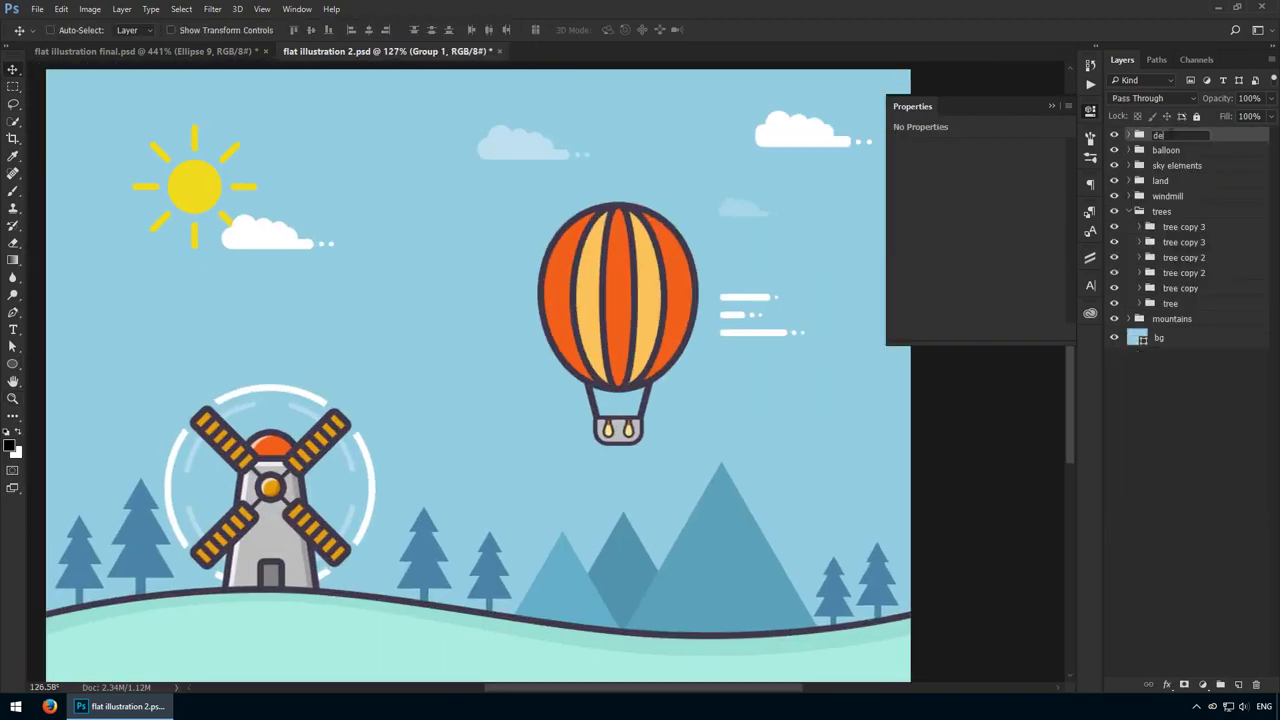
pyautogui.press('Return')
# Centre the details group vertically on the balloon envelope using a temporary selection, and clear the selection
pyautogui.press('m')
pyautogui.moveTo(618, 203); pyautogui.dragTo(636, 392)
pyautogui.press('v')
pyautogui.click(311, 30)
pyautogui.hotkey('ctrl', 'd')
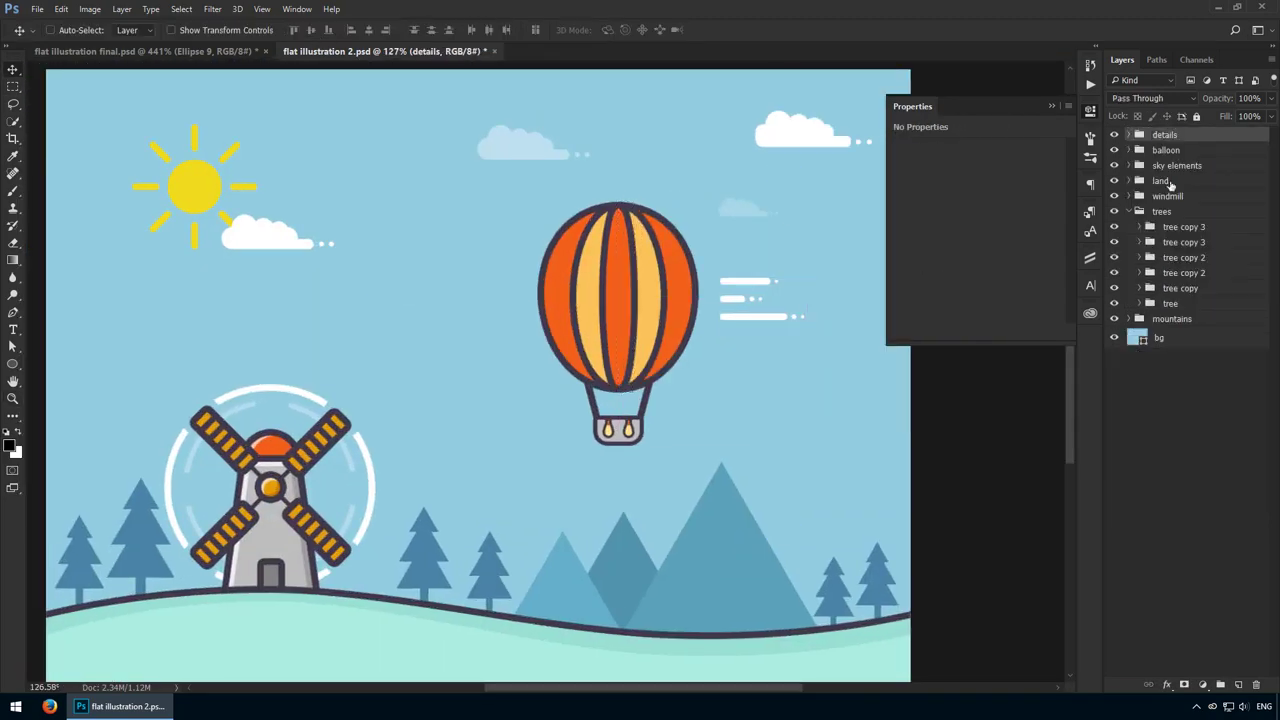
# Rotate the balloon group by -15° and switch to the full-screen view
pyautogui.click(1170, 151)
pyautogui.hotkey('ctrl', 't')
pyautogui.moveTo(748, 497); pyautogui.dragTo(793, 477)
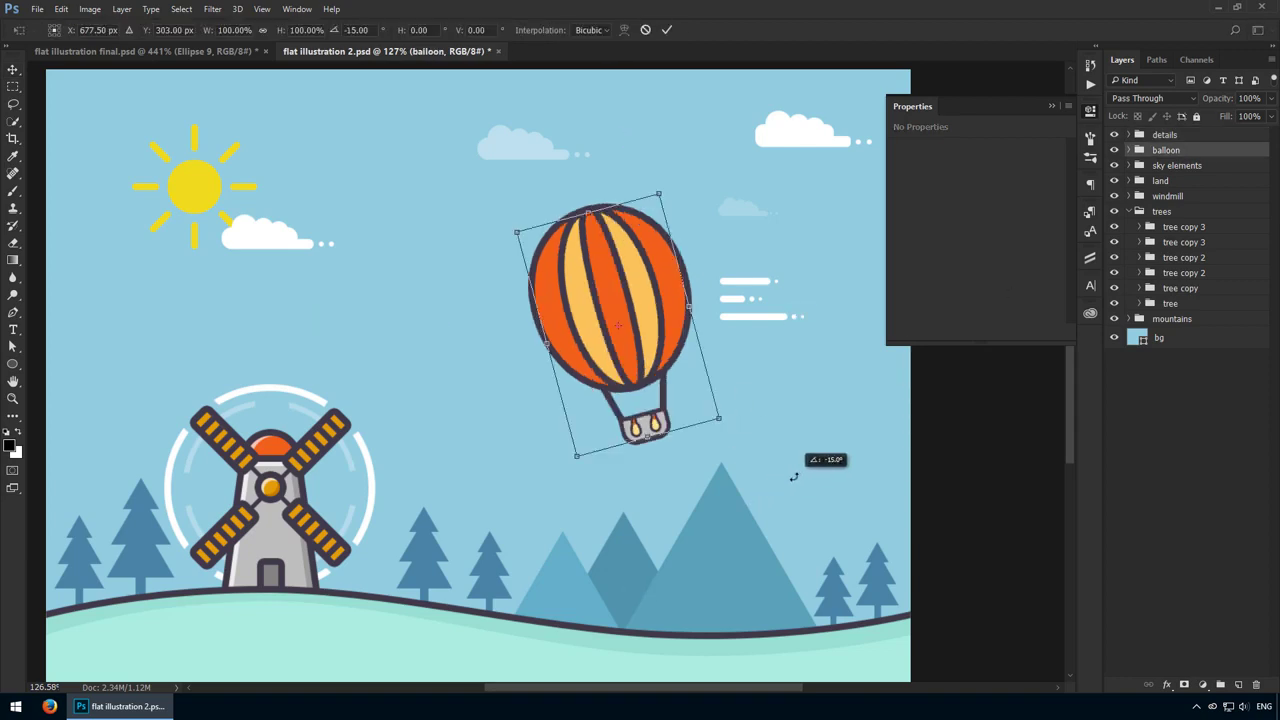
pyautogui.press('Return')
pyautogui.press('f')
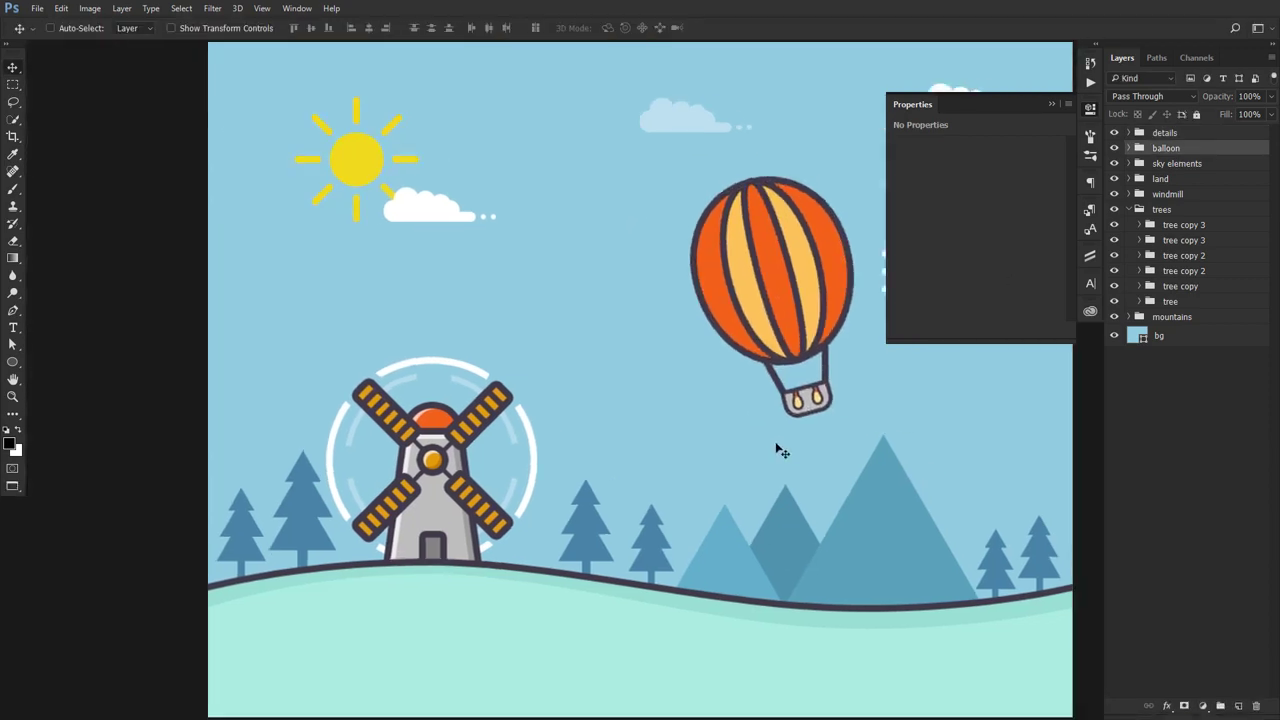